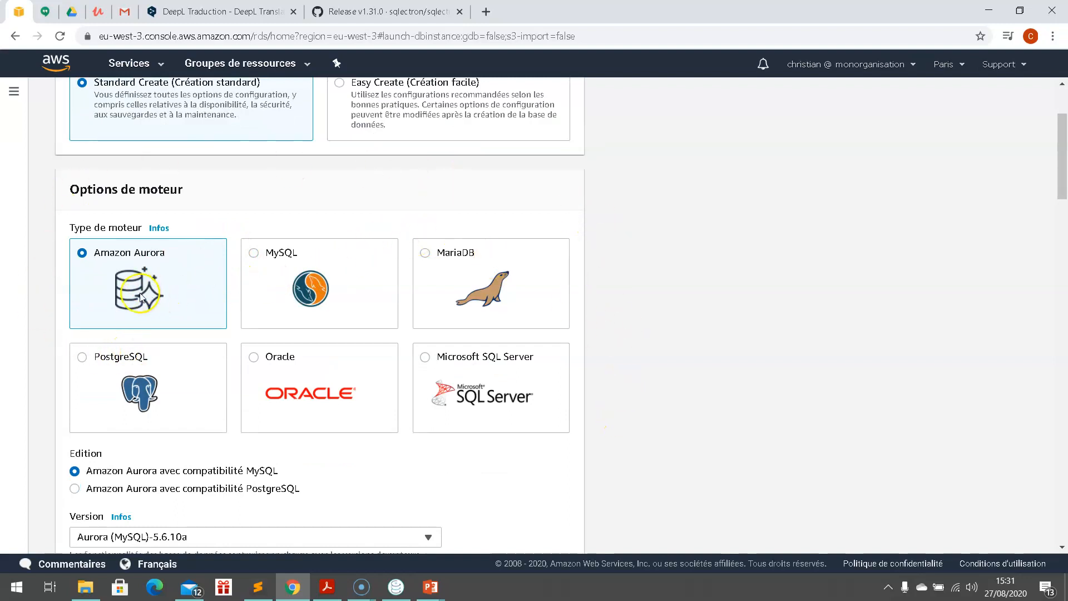
# Step: Examine the available Aurora MySQL versions and those supported for regional, serverless and global databases
pyautogui.scroll(-3, 217, 301)
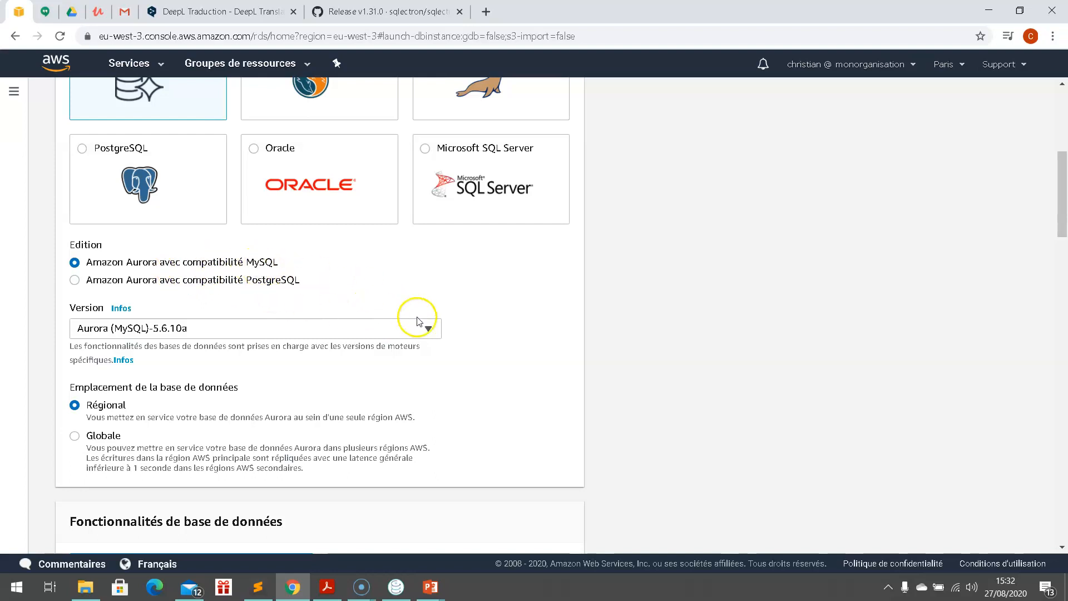
pyautogui.click(430, 330)
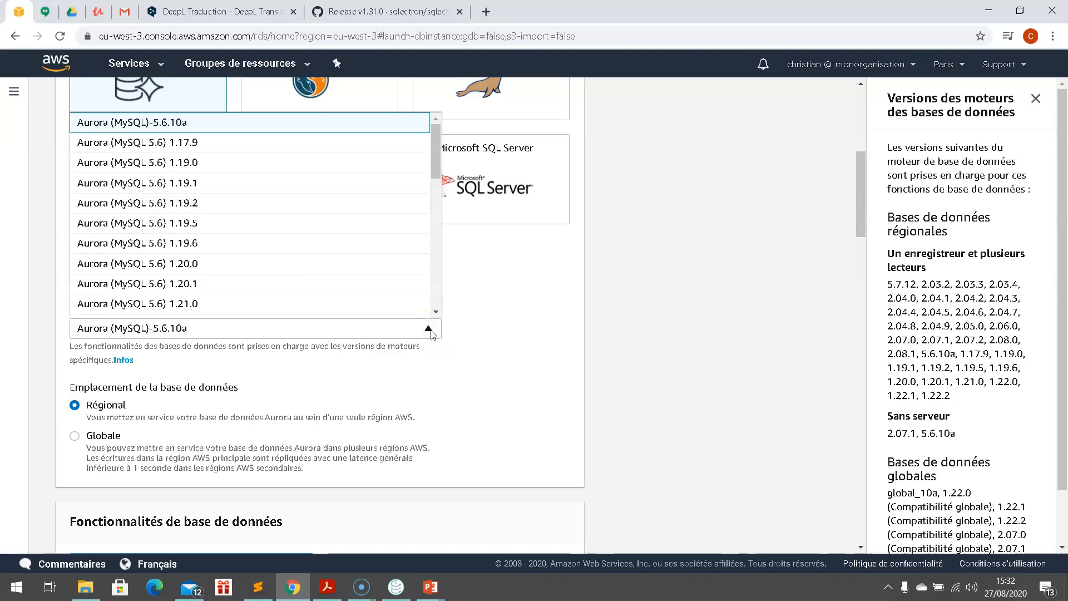
pyautogui.click(431, 331)
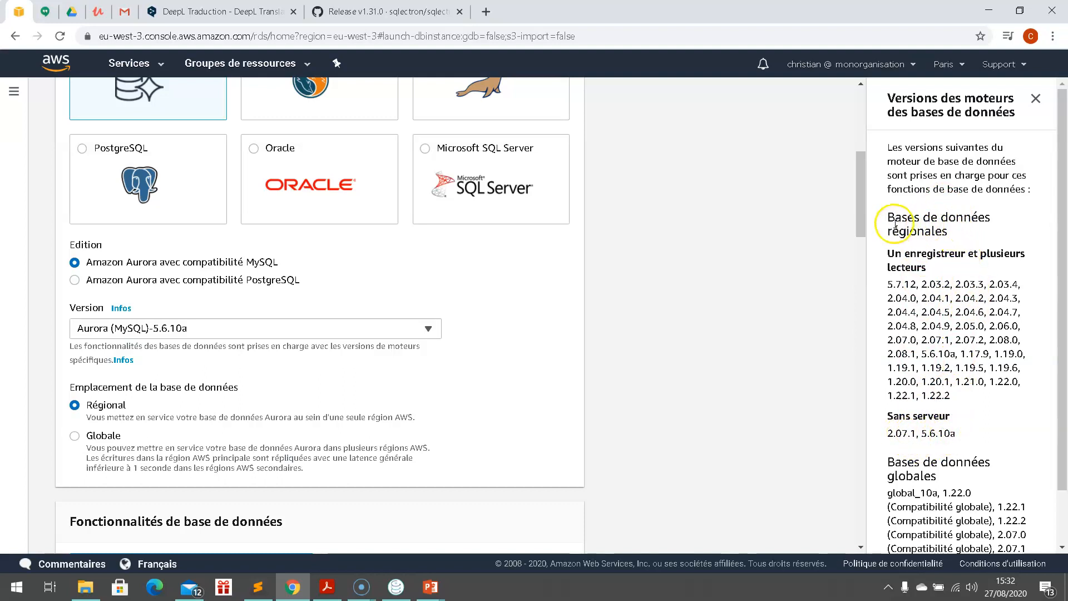
pyautogui.moveTo(885, 283); pyautogui.dragTo(949, 391)
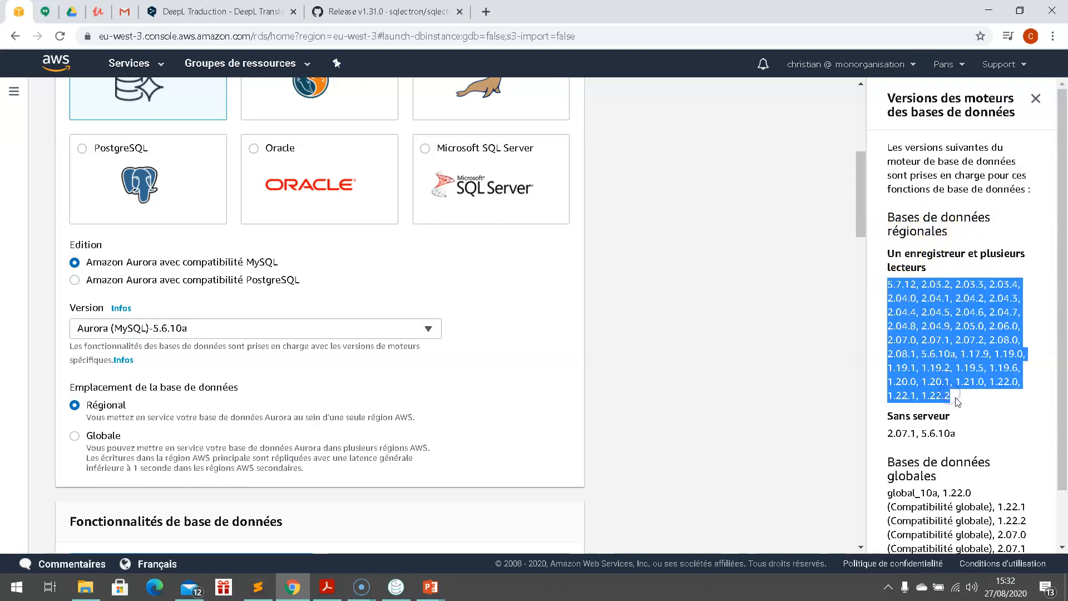
pyautogui.click(956, 399)
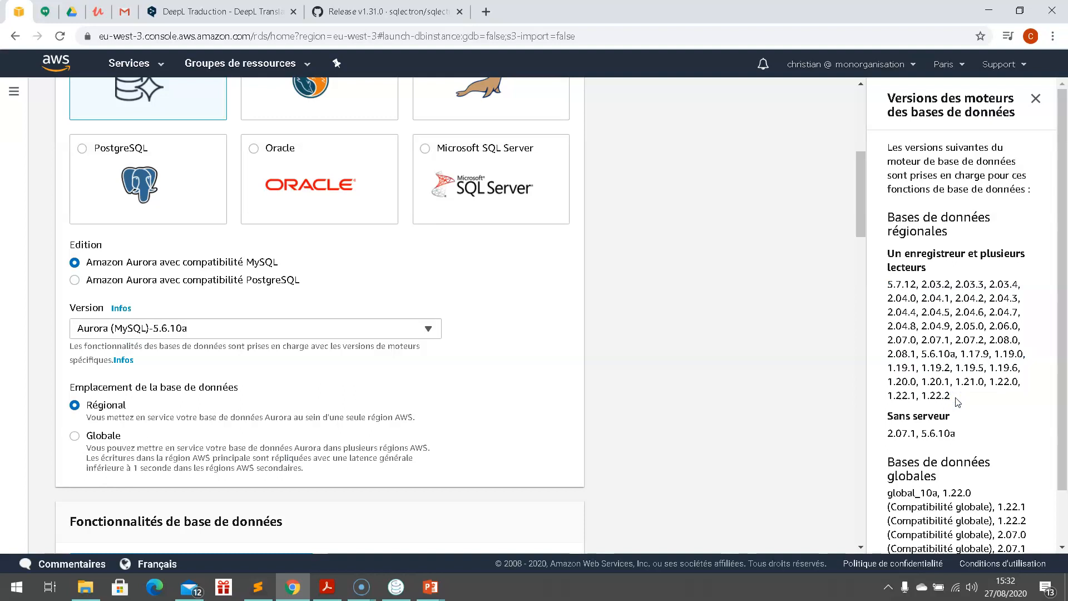
pyautogui.scroll(-1, 957, 400)
pyautogui.click(888, 355)
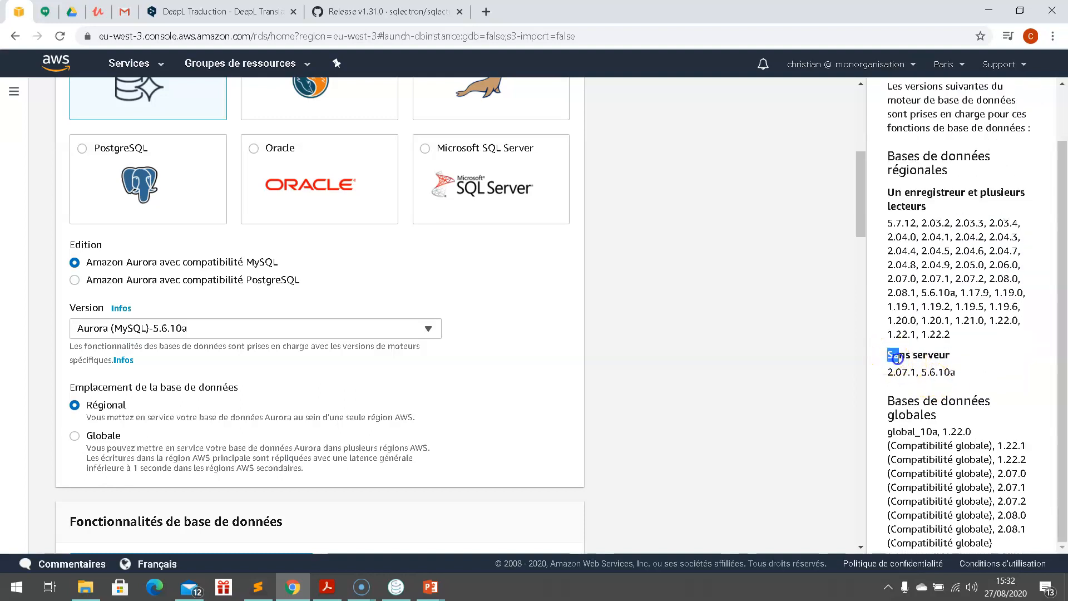
pyautogui.moveTo(897, 358); pyautogui.dragTo(944, 368)
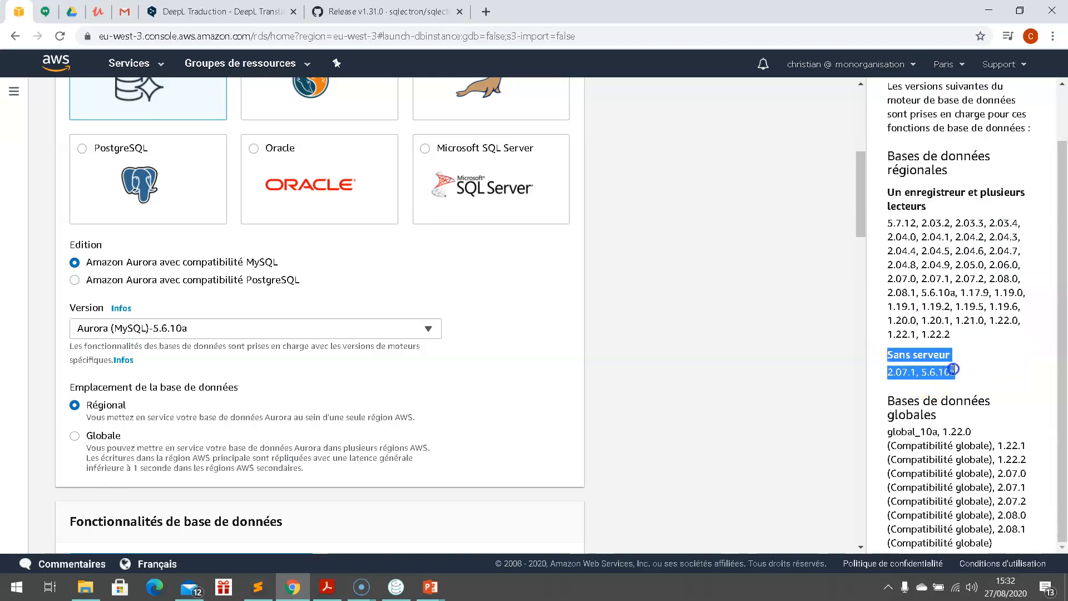
pyautogui.click(957, 372)
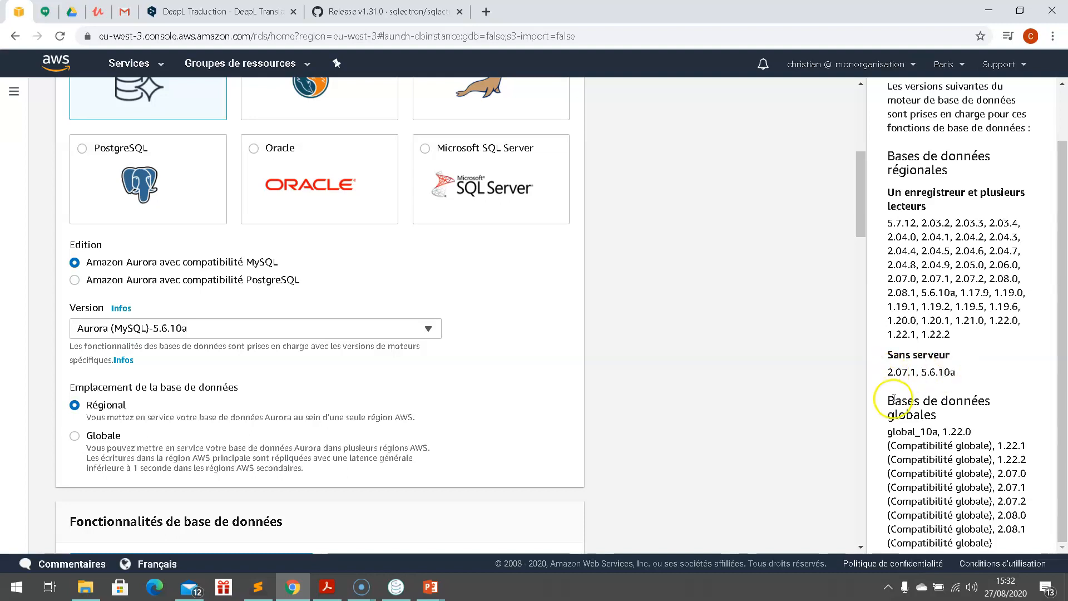
pyautogui.moveTo(888, 402); pyautogui.dragTo(996, 544)
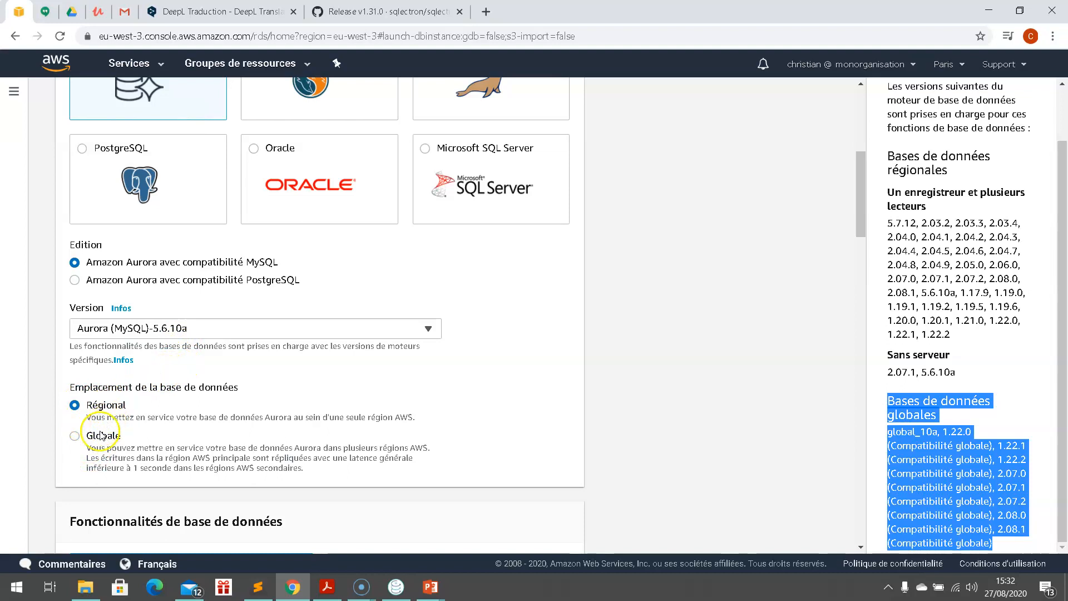
# Step: Try engine version Aurora (MySQL 5.6) 1.19.6, and return to Aurora (MySQL)-5.6.10a
pyautogui.click(228, 331)
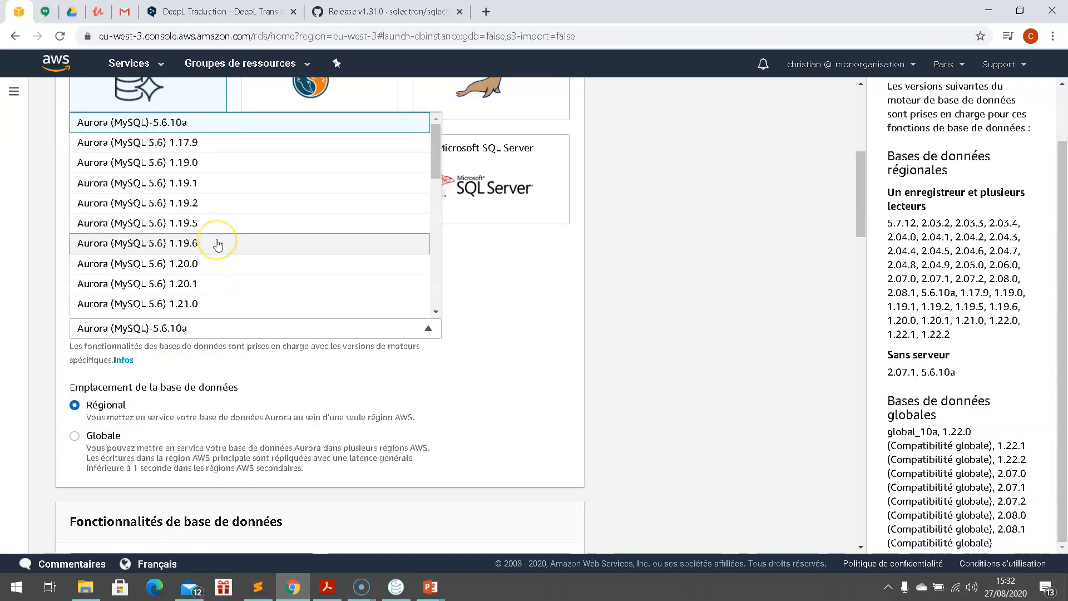
pyautogui.click(217, 243)
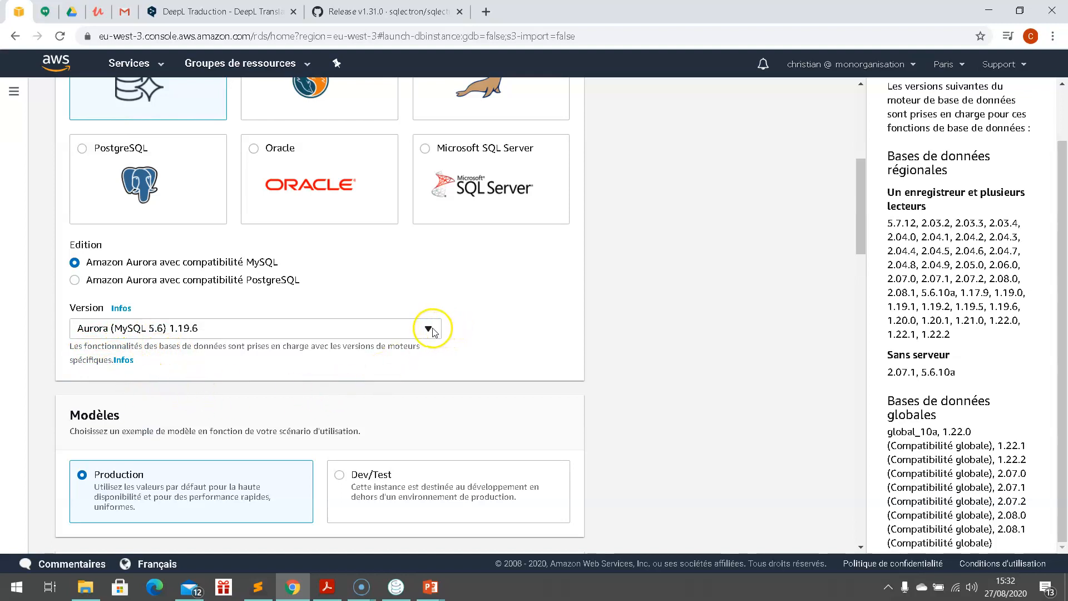
pyautogui.click(432, 329)
pyautogui.scroll(6, 234, 290)
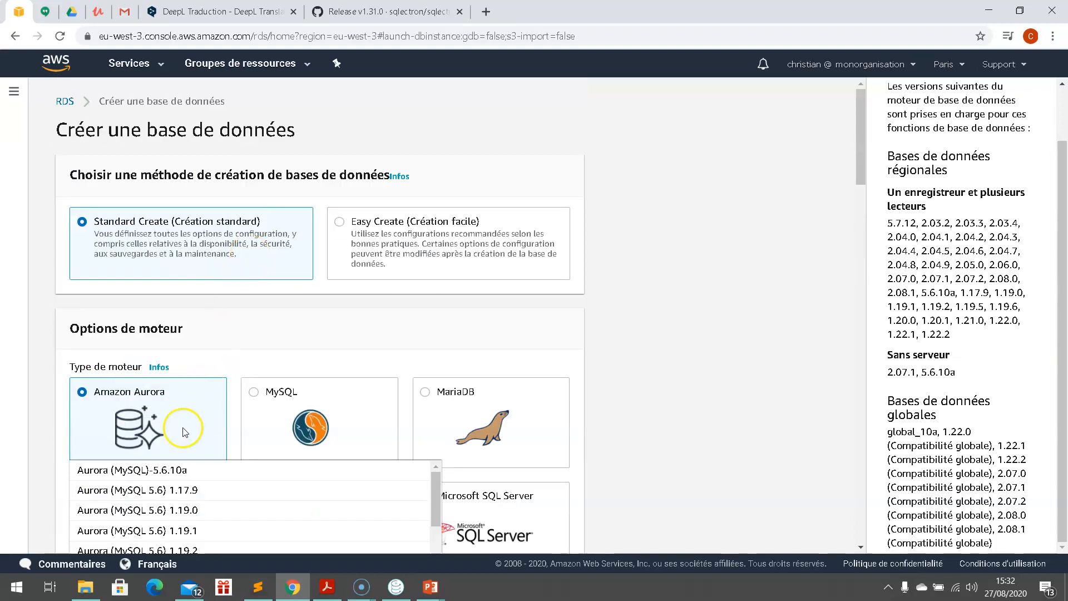
pyautogui.click(171, 472)
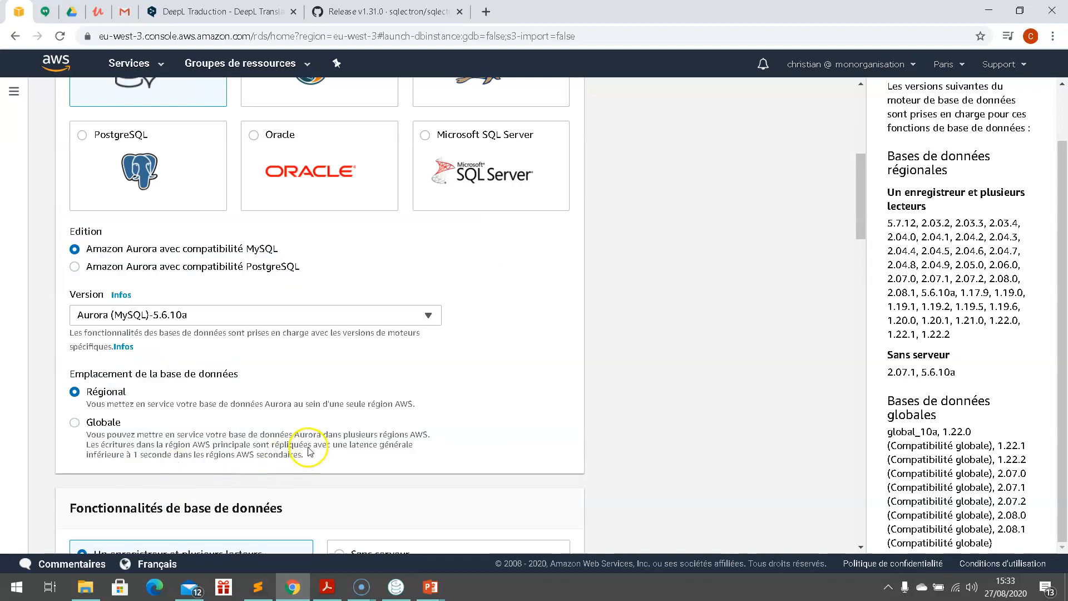
# Step: Try the Globale database location to compare the options it offers, and return to Régional
pyautogui.scroll(-1, 222, 439)
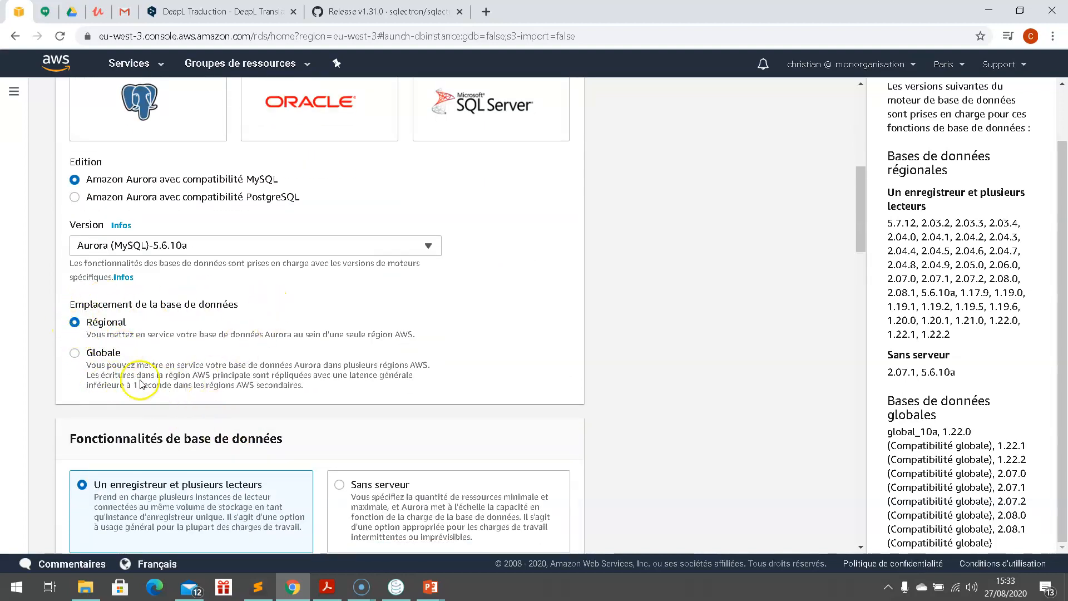
pyautogui.click(76, 355)
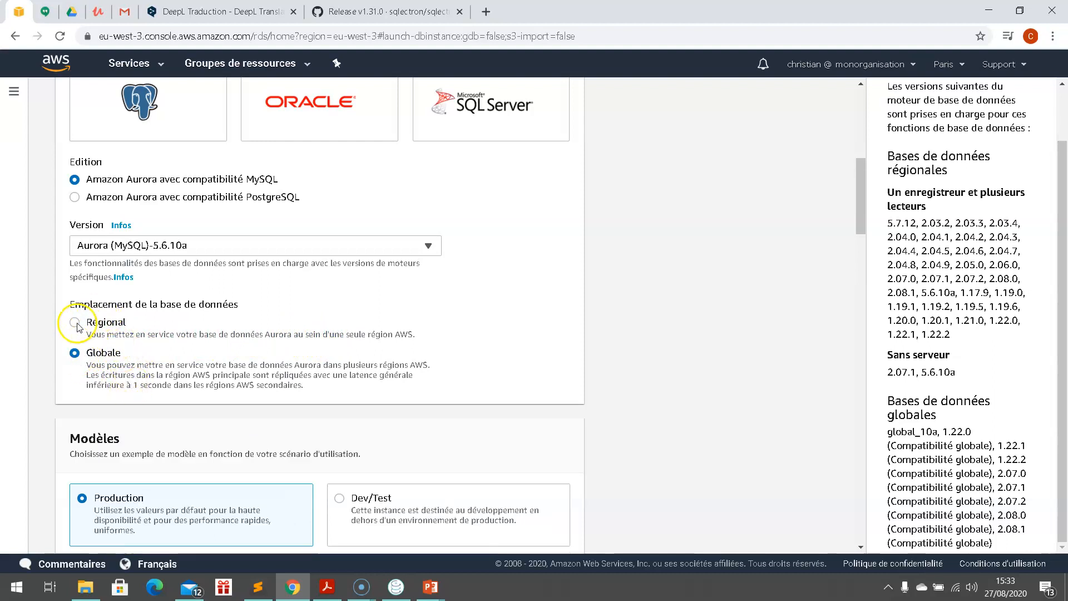
pyautogui.click(74, 324)
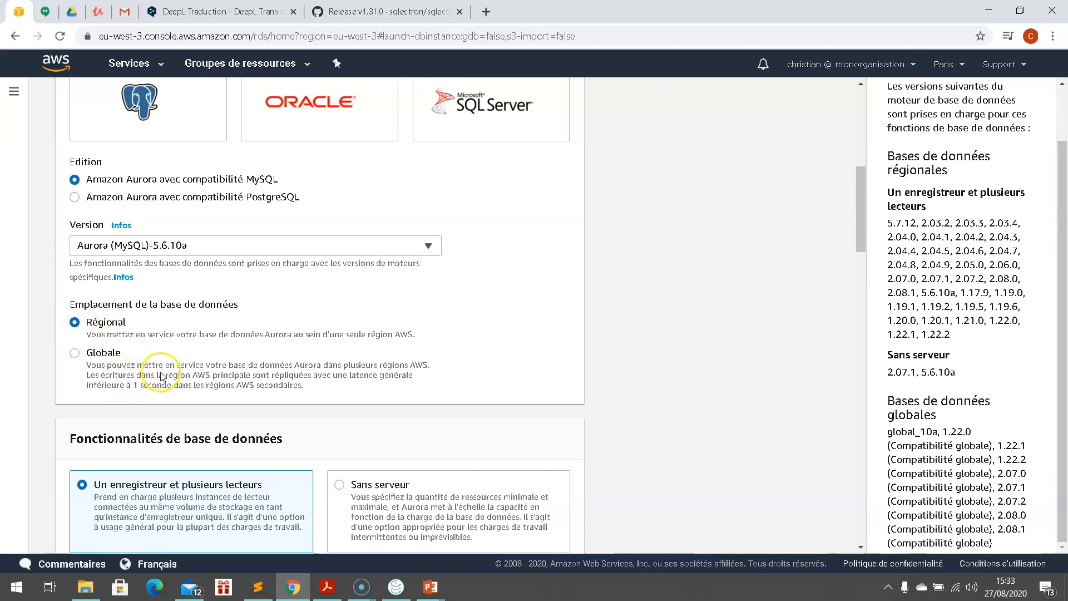
pyautogui.scroll(-2, 160, 383)
pyautogui.scroll(-1, 158, 383)
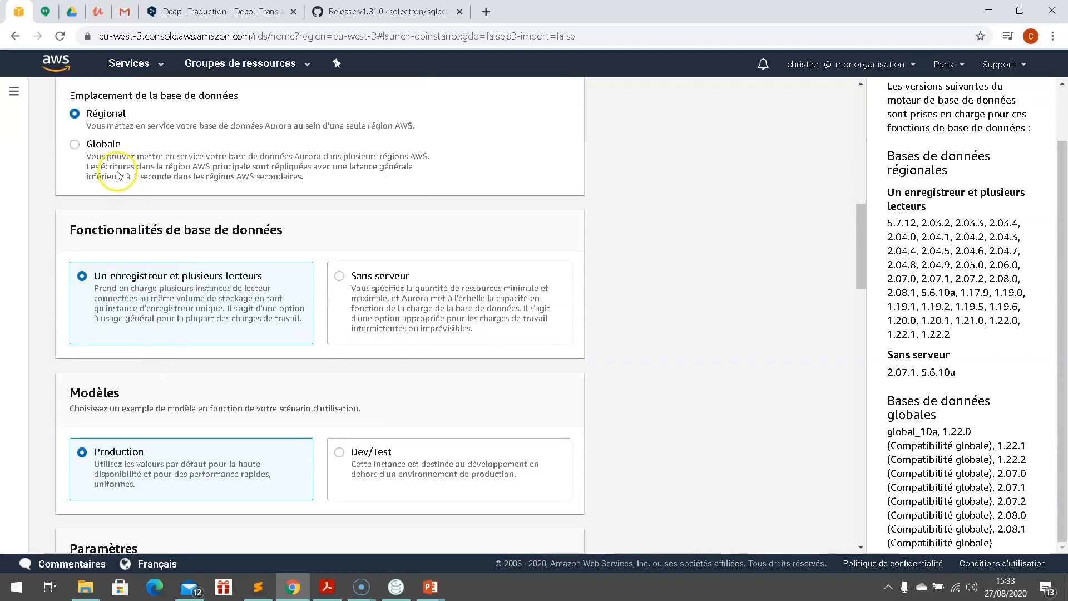
pyautogui.click(74, 147)
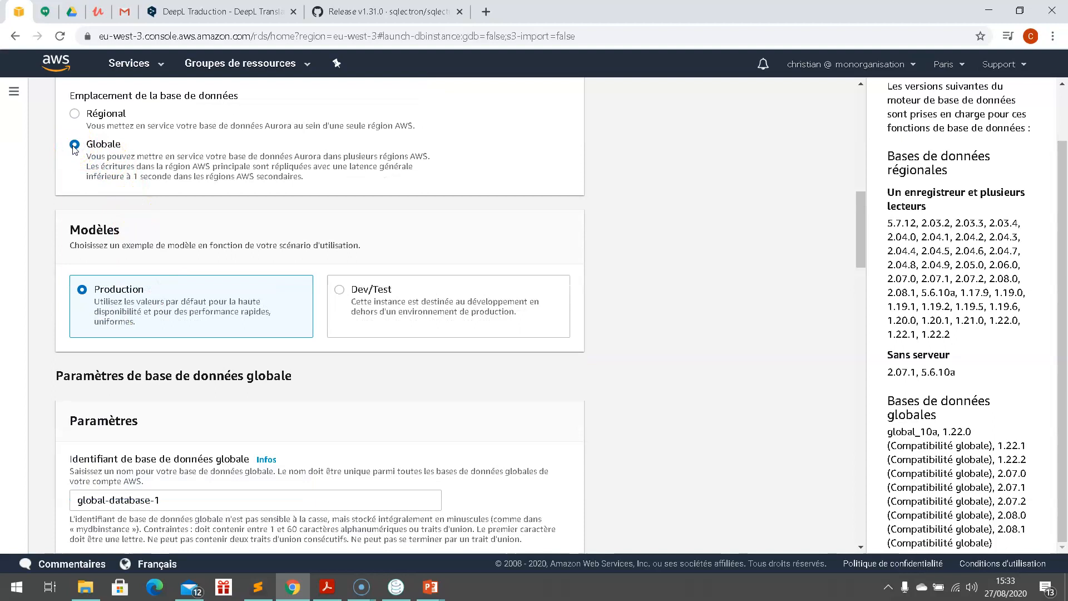
pyautogui.click(74, 114)
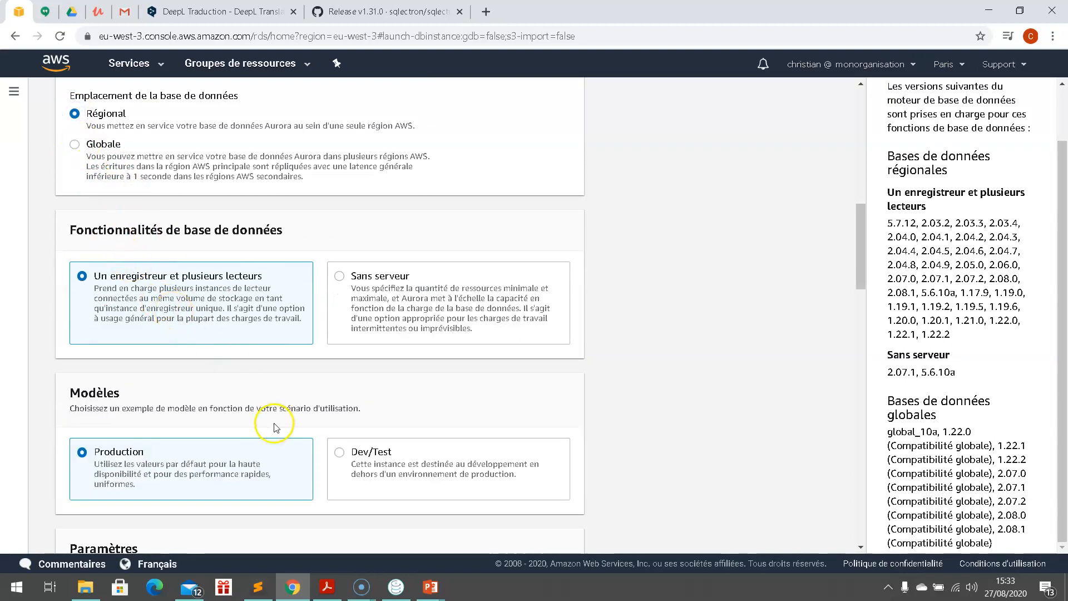
# Step: Try the Dev/Test template for the database, and return to the Production template
pyautogui.scroll(-1, 201, 404)
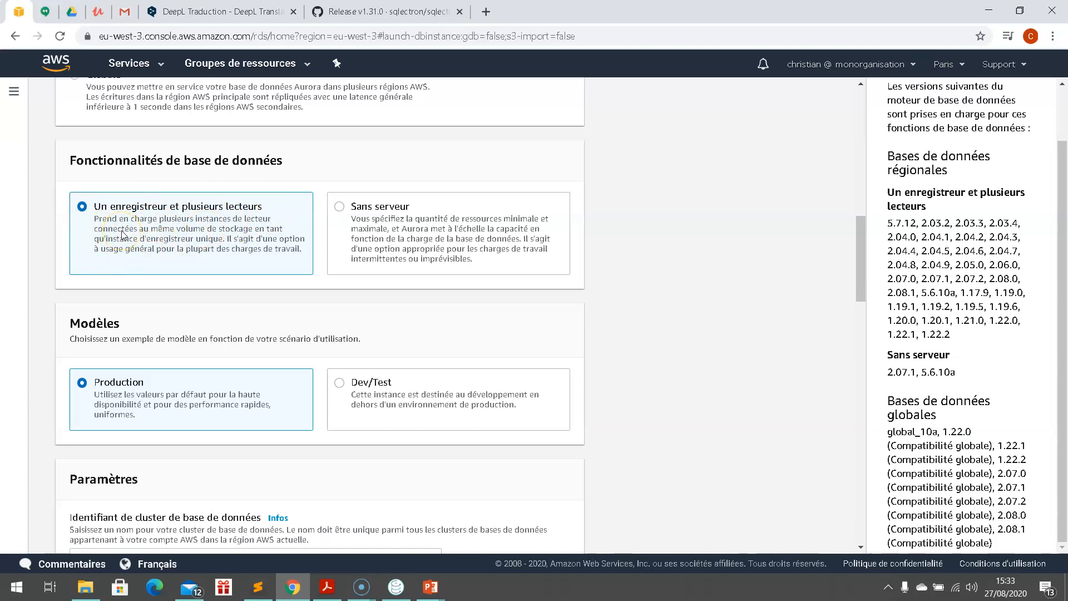
pyautogui.scroll(-2, 123, 235)
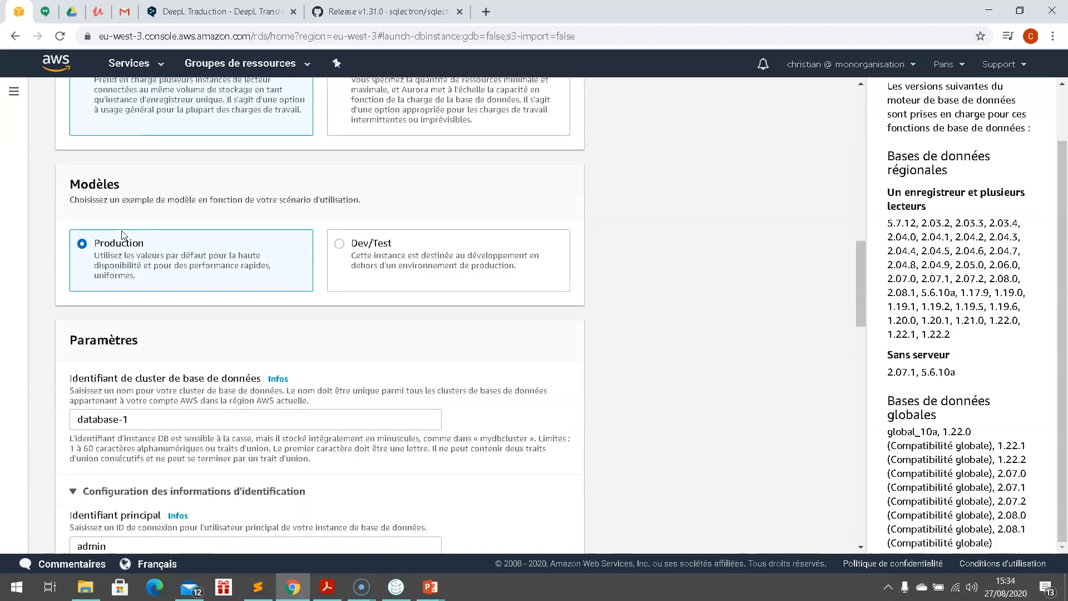
pyautogui.click(380, 260)
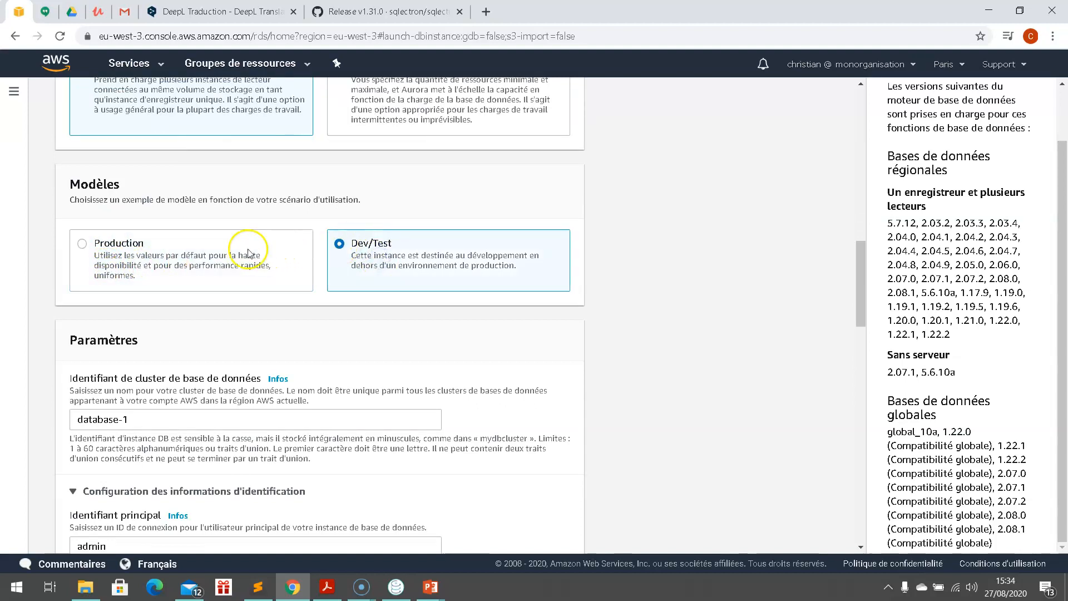
pyautogui.click(82, 245)
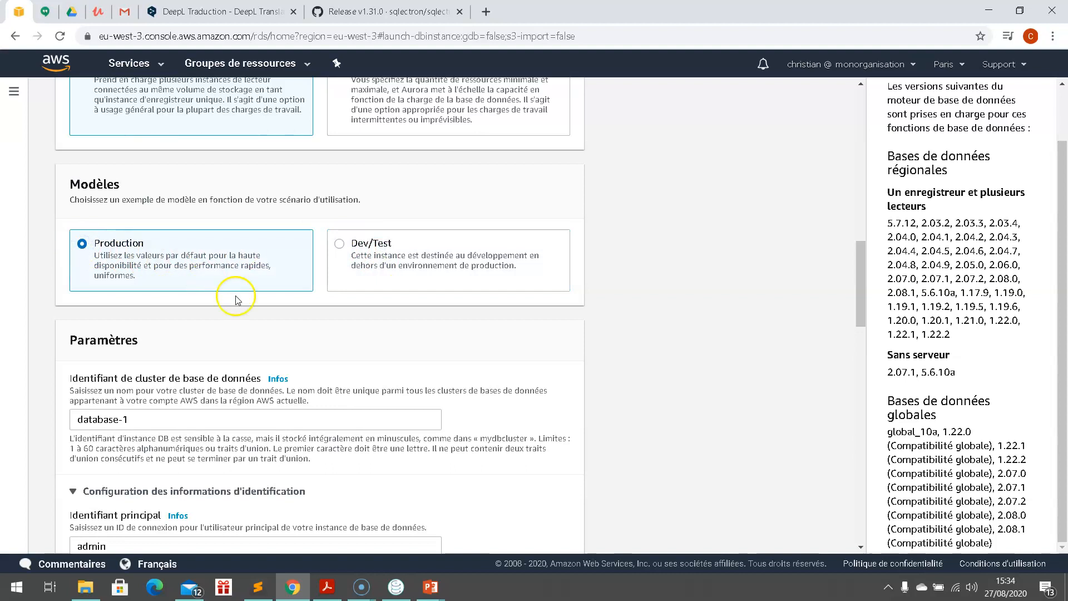
# Step: Replace the master username in the cluster's credential settings with the administrator's first name
pyautogui.scroll(-2, 248, 298)
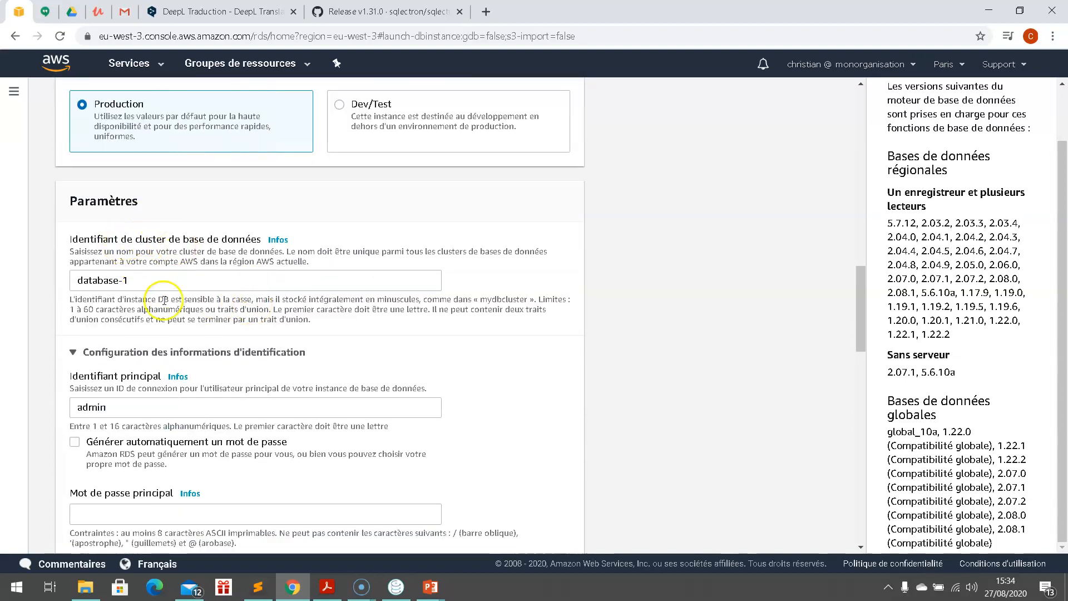
pyautogui.scroll(-1, 162, 298)
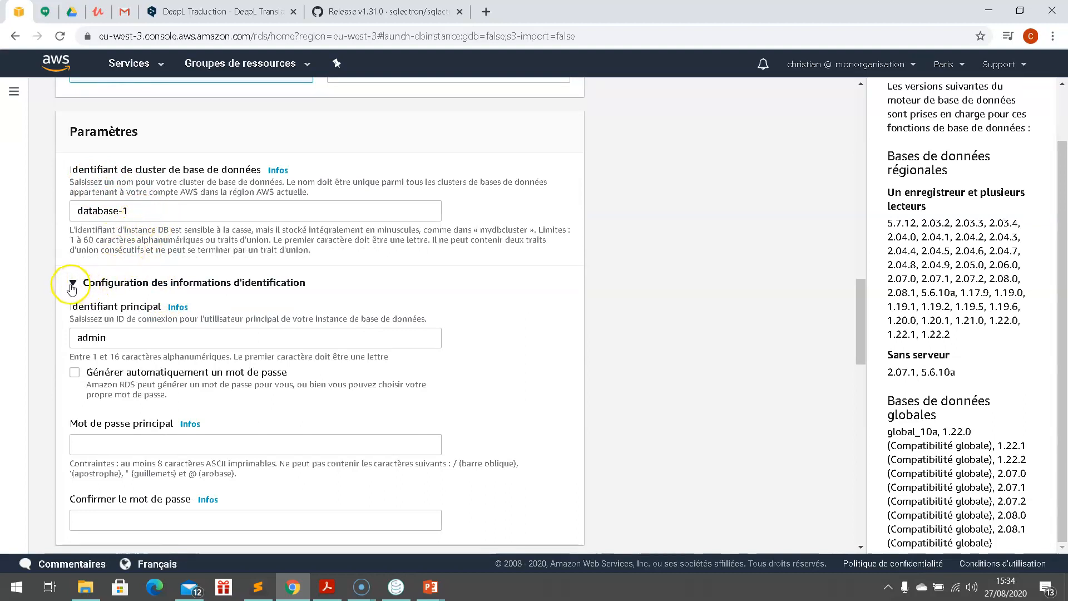
pyautogui.scroll(-1, 159, 342)
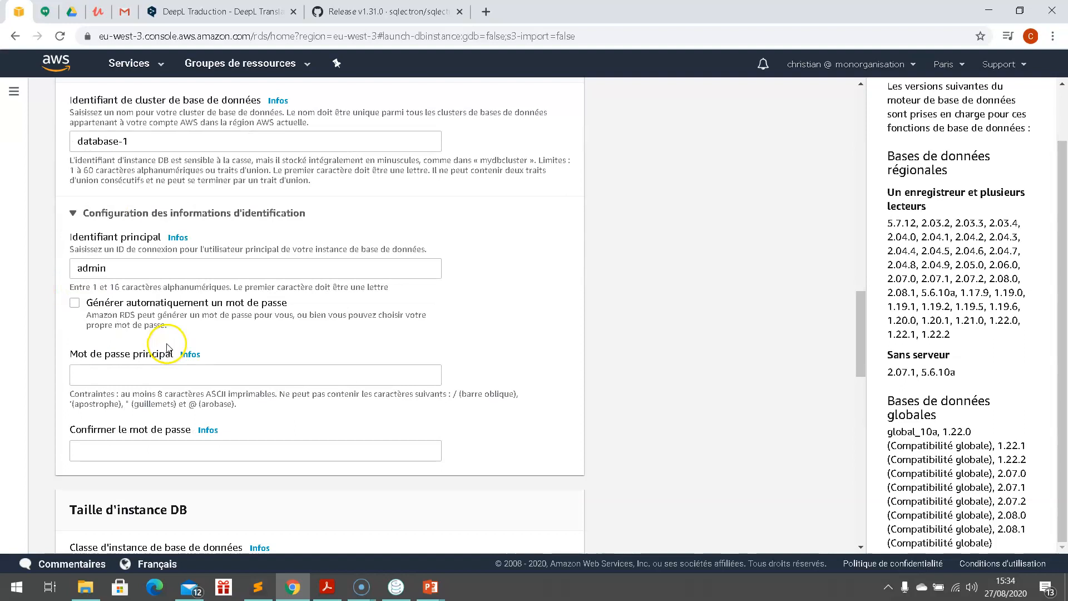
pyautogui.moveTo(107, 269); pyautogui.dragTo(62, 273)
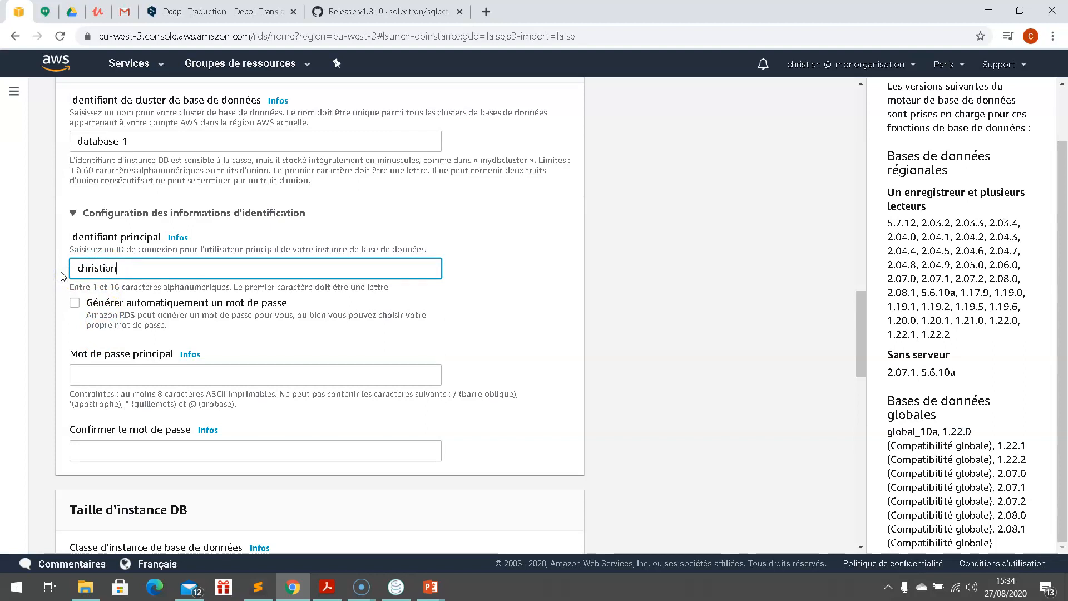
pyautogui.press('Tab')
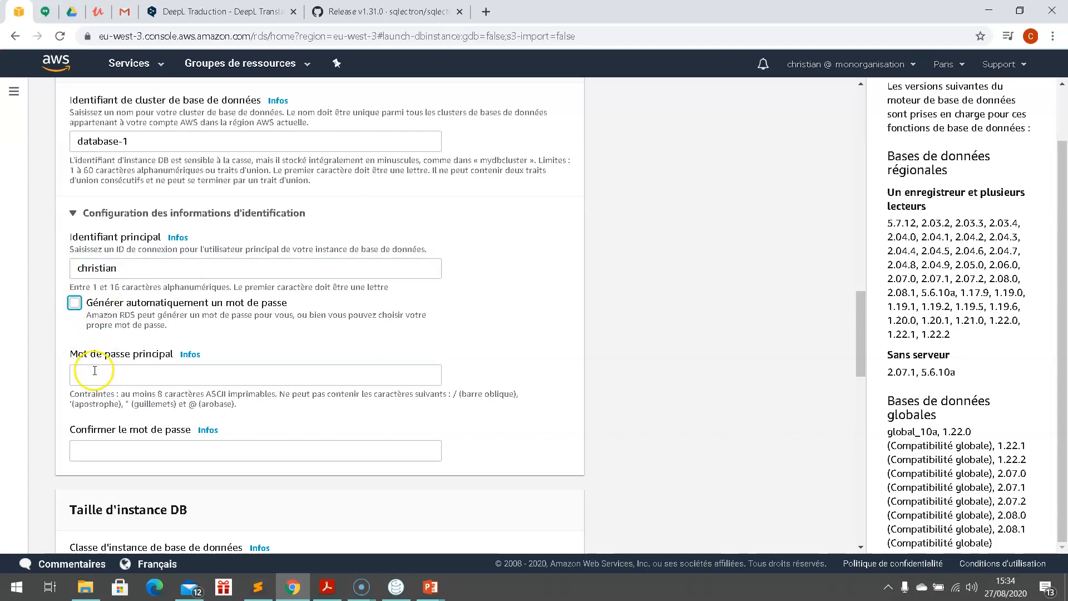
# Step: Enter the master password for the database cluster and repeat it in the confirmation field
pyautogui.click(94, 371)
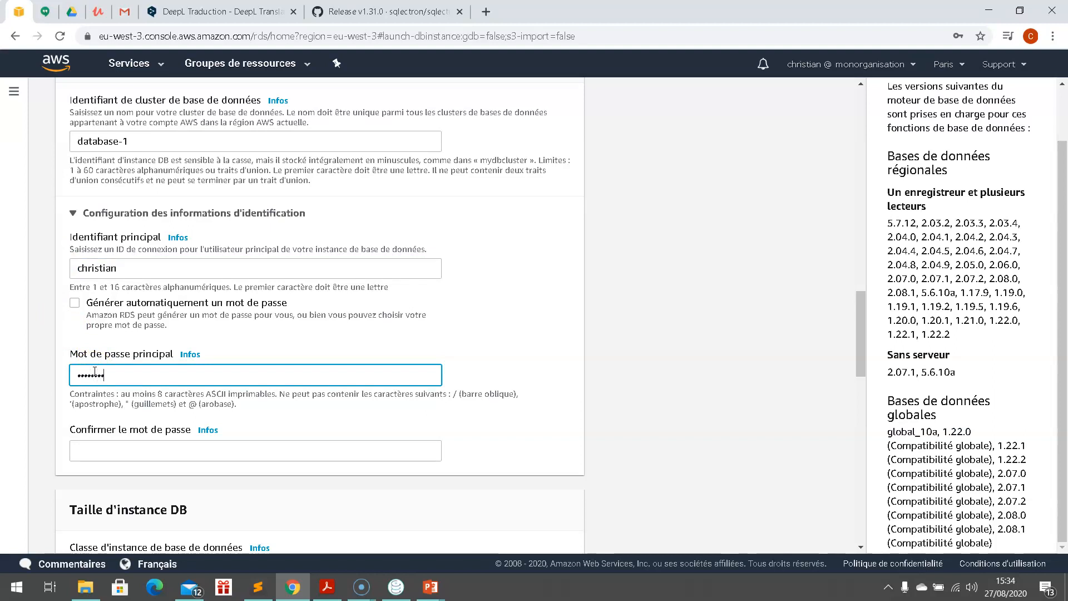
pyautogui.scroll(-5, 94, 375)
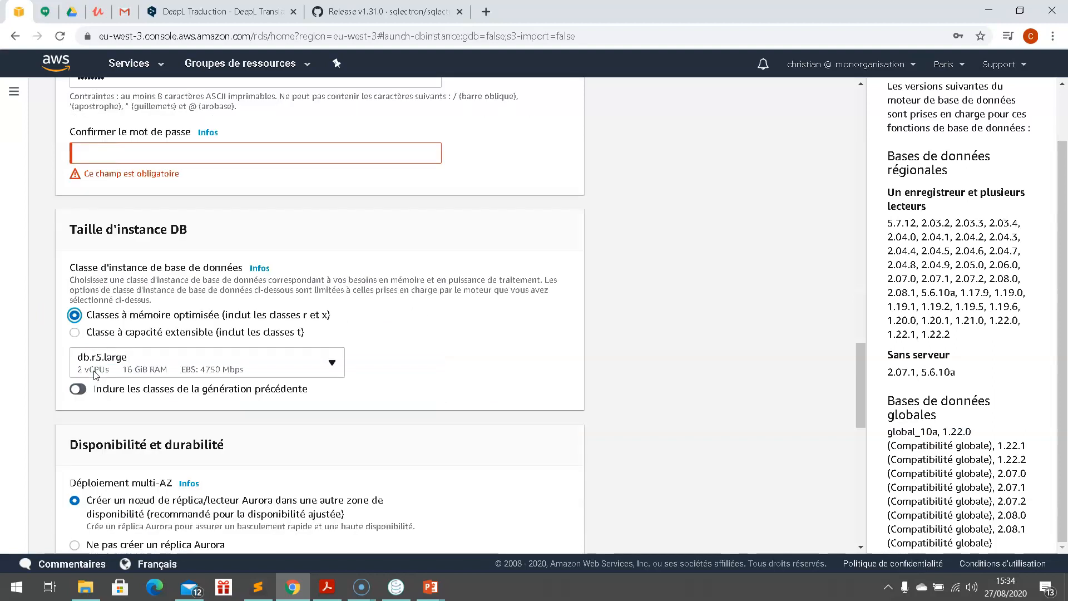
pyautogui.click(97, 159)
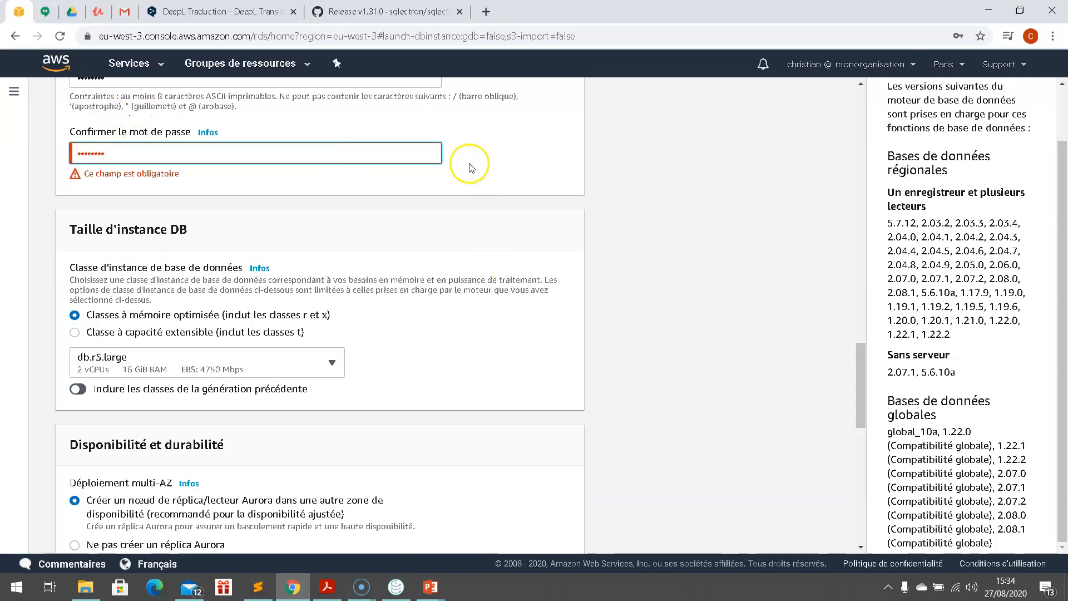
pyautogui.click(432, 178)
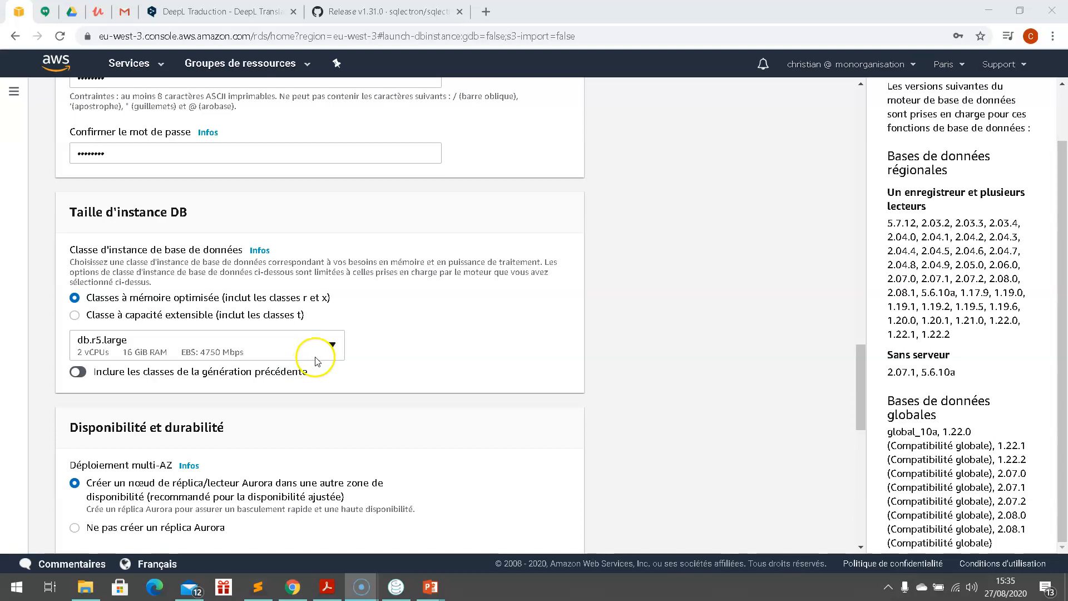
# Step: Examine the memory-optimized DB instance classes offered for the database, from db.r4.large onward
pyautogui.click(332, 345)
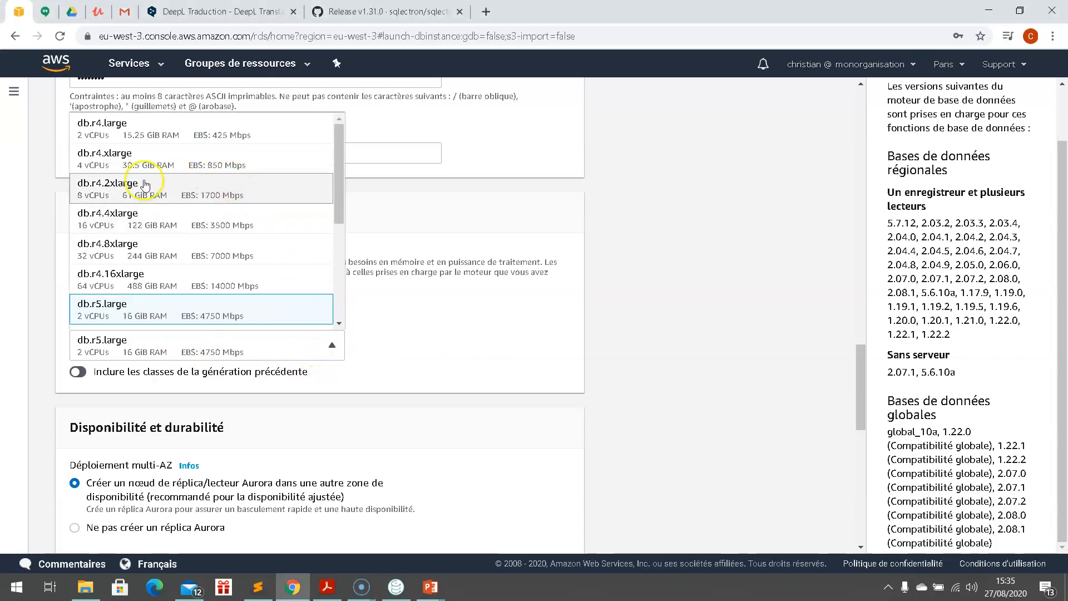
pyautogui.scroll(-3, 153, 186)
pyautogui.scroll(-1, 162, 188)
pyautogui.scroll(4, 163, 189)
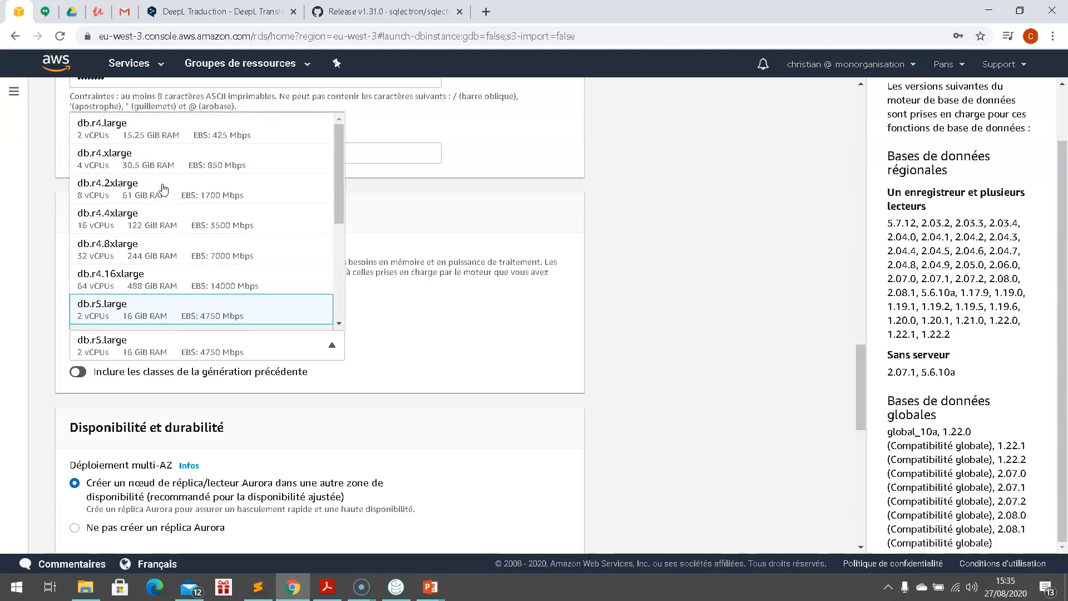
pyautogui.click(453, 328)
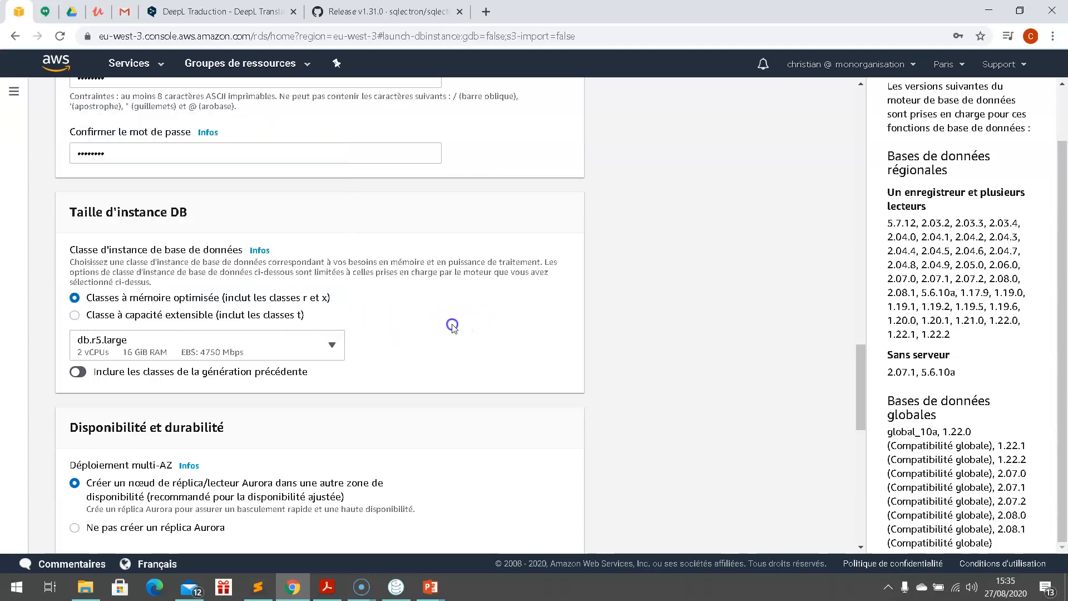
# Step: Choose the burstable (t) instance classes with db.t2.small, and review the other t2 and t3 sizes offered
pyautogui.click(75, 316)
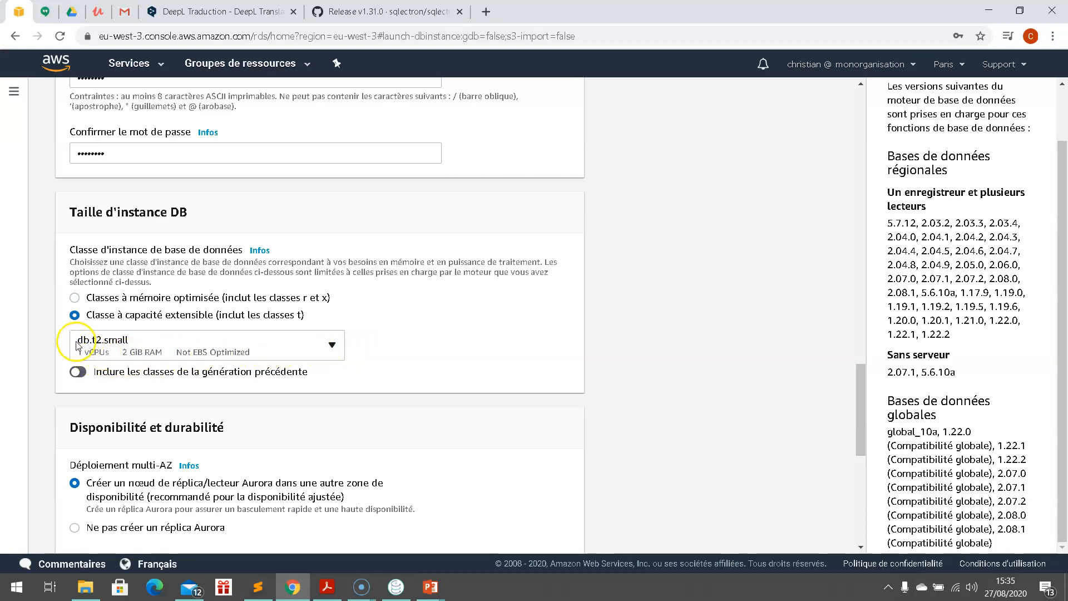
pyautogui.click(389, 344)
pyautogui.click(336, 350)
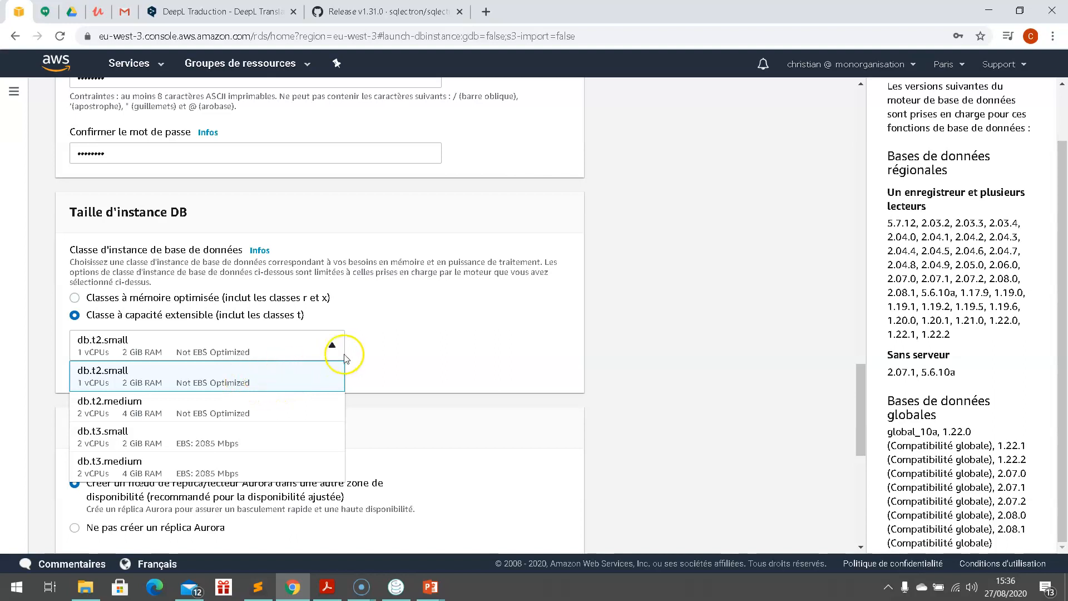
pyautogui.click(371, 346)
# Step: Expand the additional connectivity configuration and make the database publicly accessible
pyautogui.scroll(-3, 371, 349)
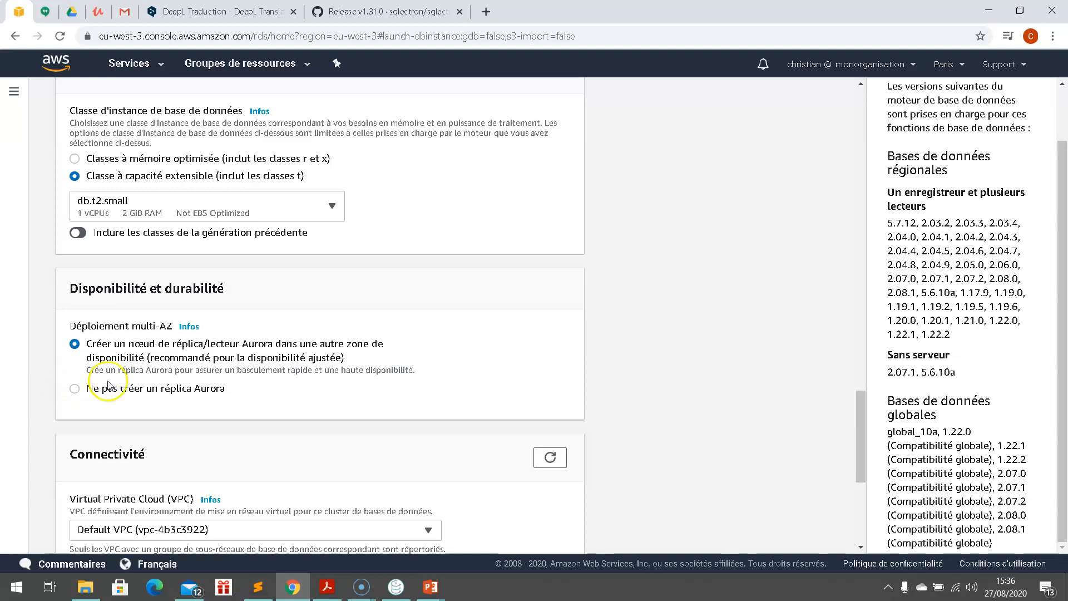
pyautogui.scroll(-3, 214, 408)
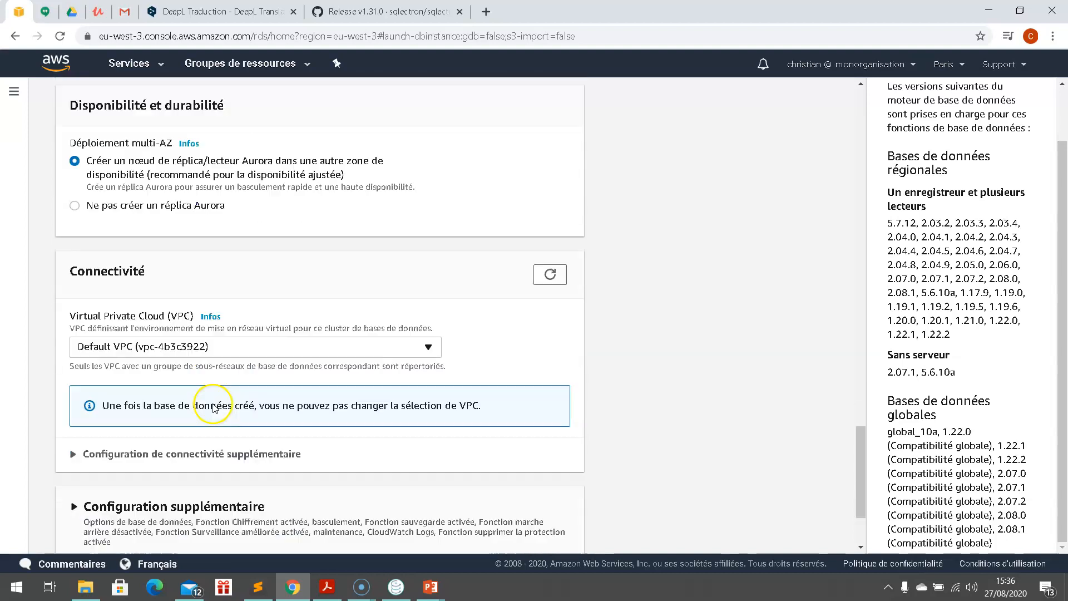
pyautogui.scroll(-2, 215, 408)
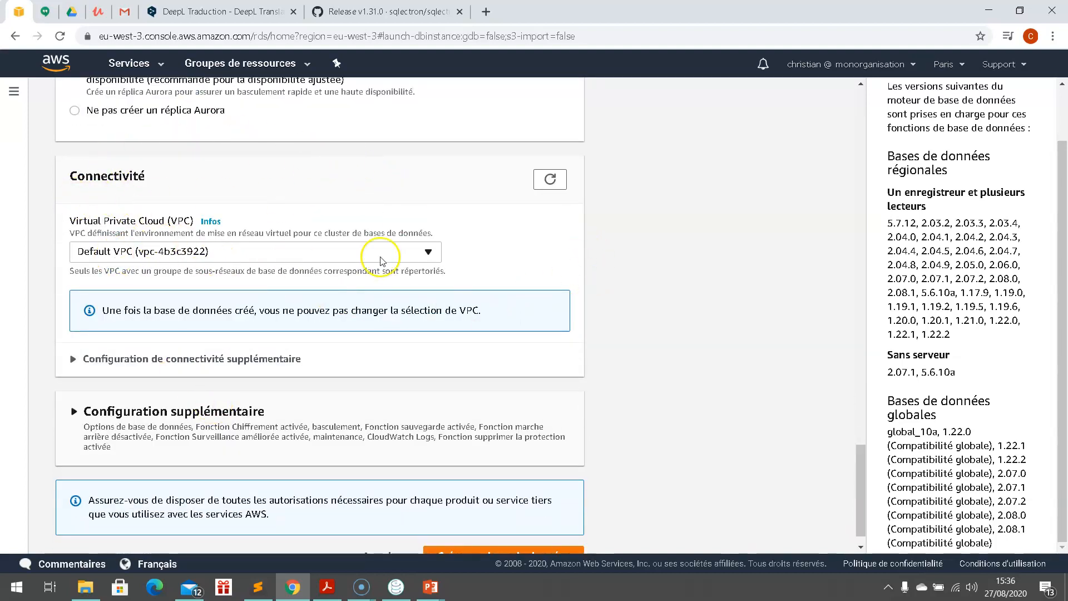
pyautogui.click(71, 361)
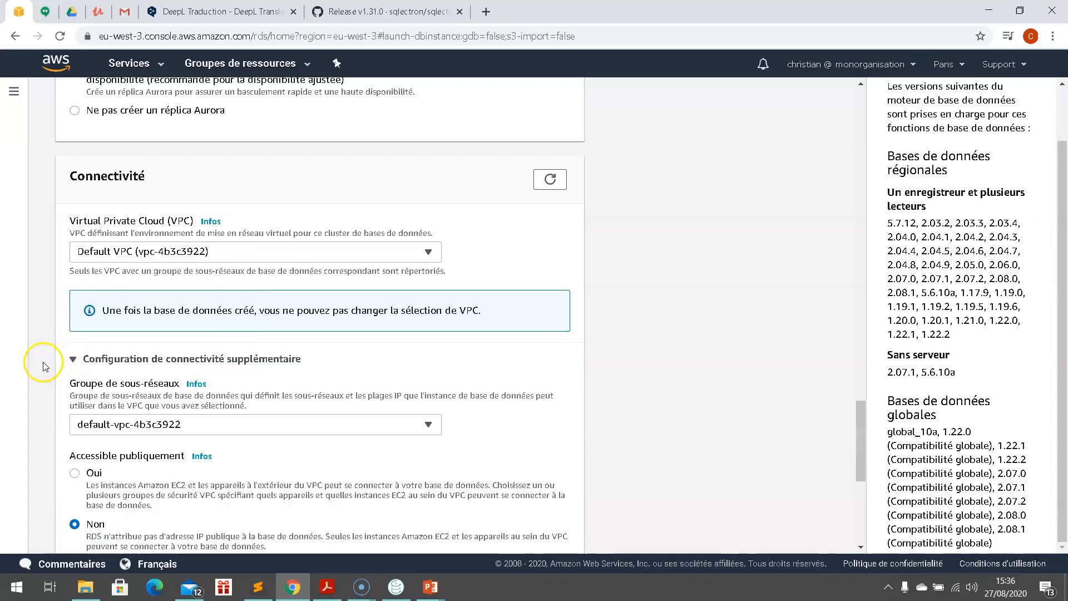
pyautogui.scroll(-3, 43, 362)
pyautogui.scroll(-1, 42, 363)
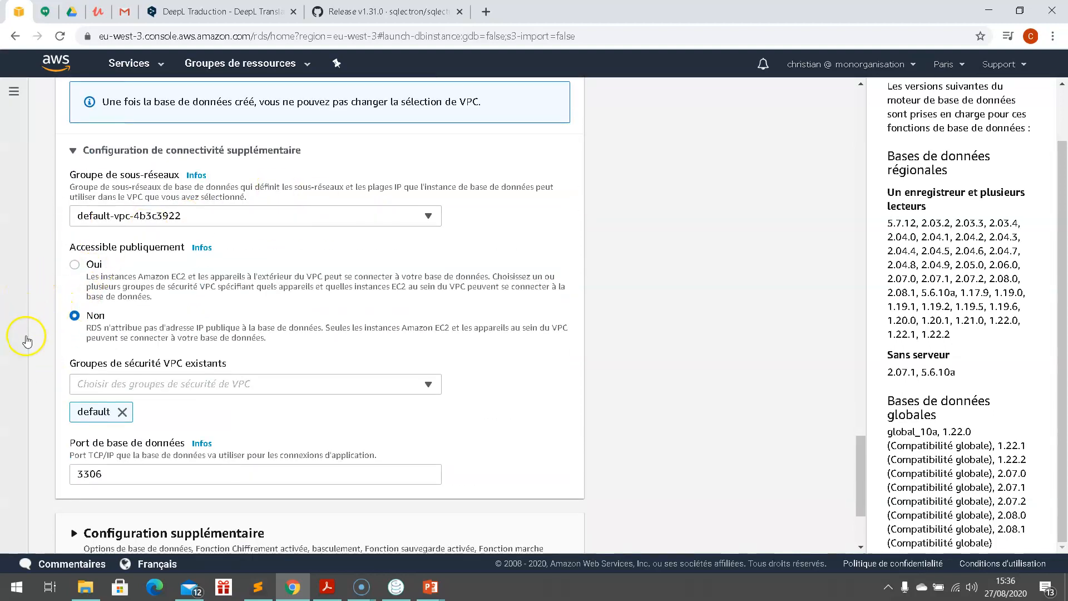
pyautogui.click(74, 266)
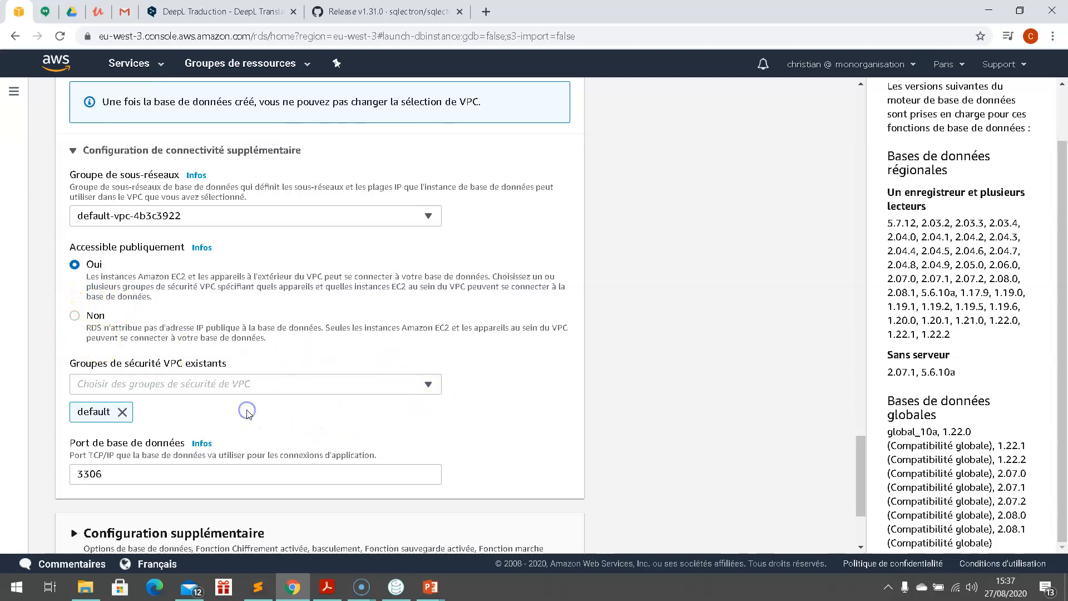
# Step: Expand the additional configuration and name the initial database mabase_aurora
pyautogui.scroll(-1, 189, 373)
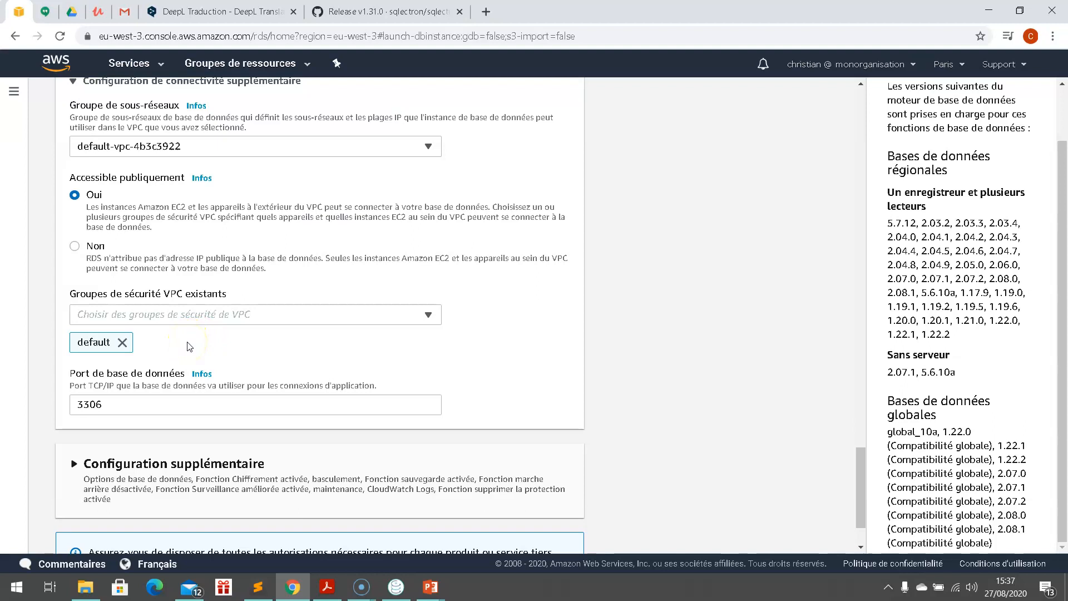
pyautogui.scroll(-1, 190, 347)
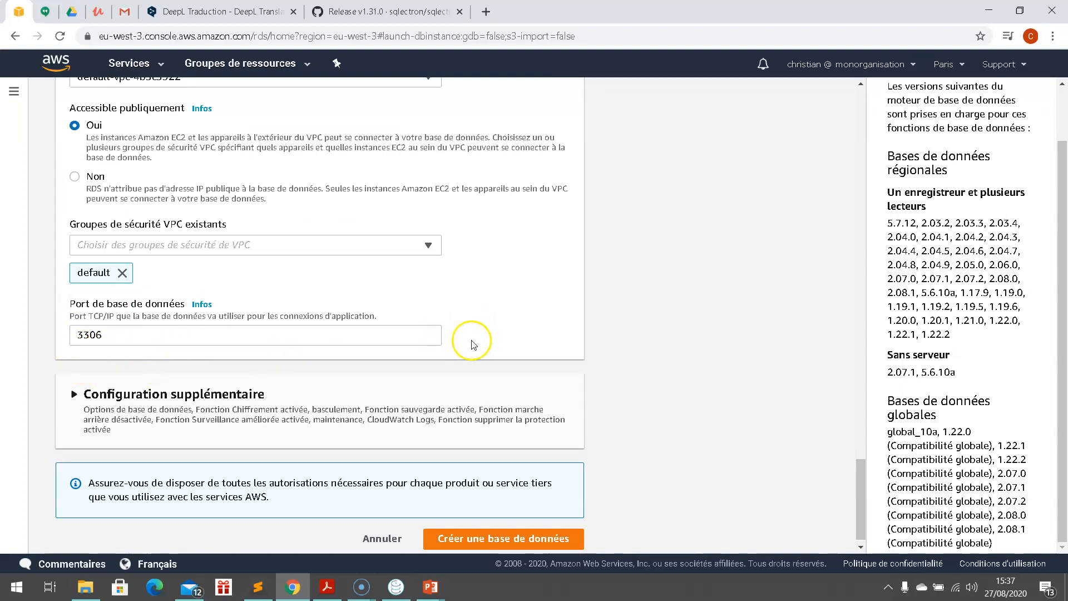
pyautogui.scroll(-1, 471, 336)
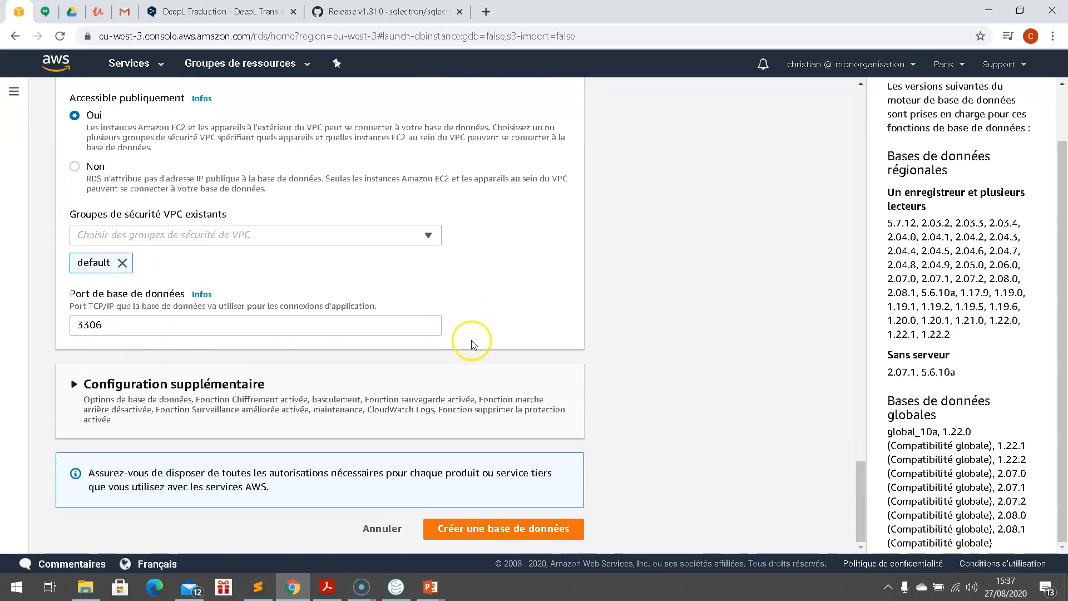
pyautogui.click(75, 385)
pyautogui.scroll(-2, 398, 445)
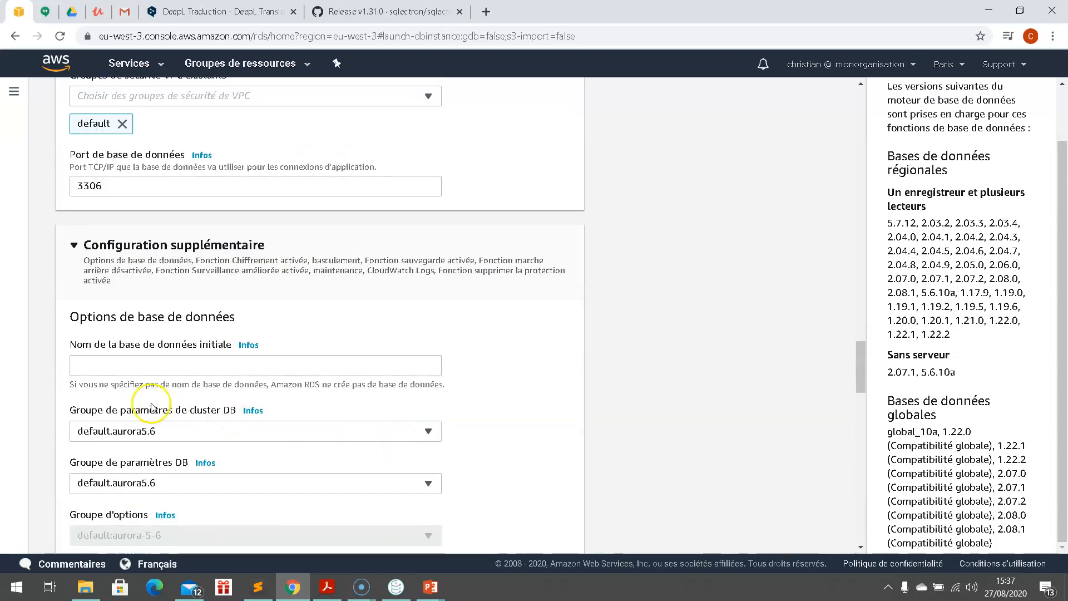
pyautogui.scroll(-1, 111, 398)
pyautogui.click(104, 292)
pyautogui.write('mabase_aurora')
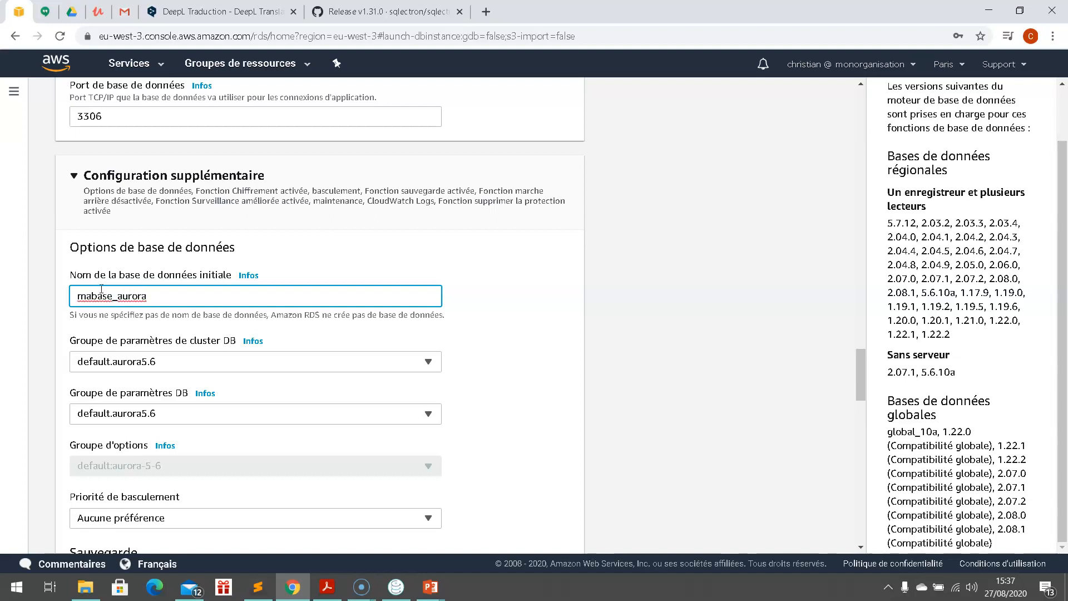
pyautogui.click(477, 365)
# Step: Examine the failover priority tiers, the backup retention settings and the encryption key options of the database
pyautogui.scroll(-2, 478, 366)
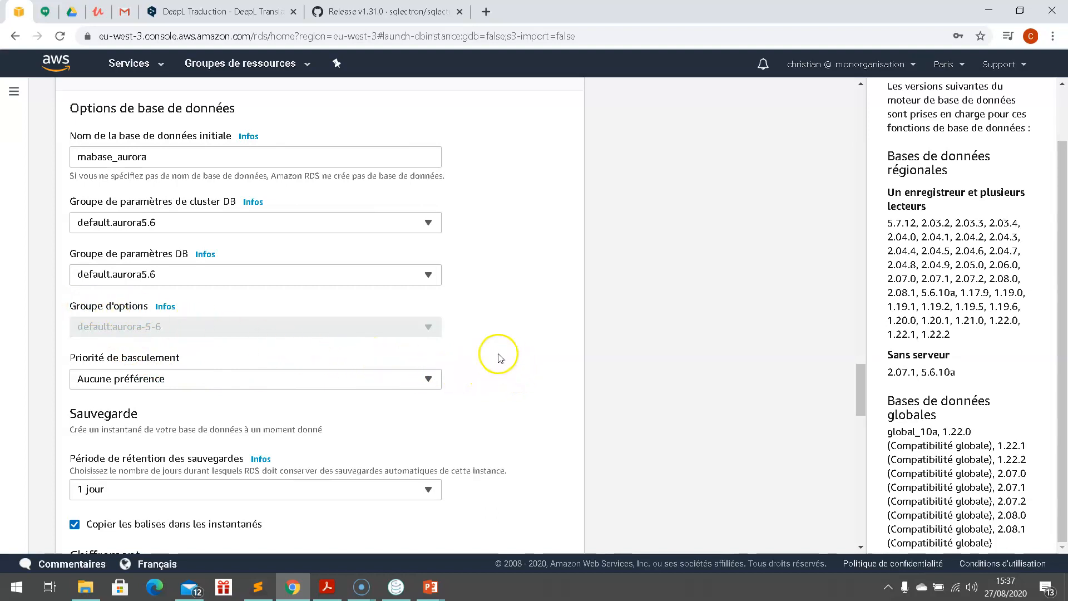
pyautogui.click(431, 383)
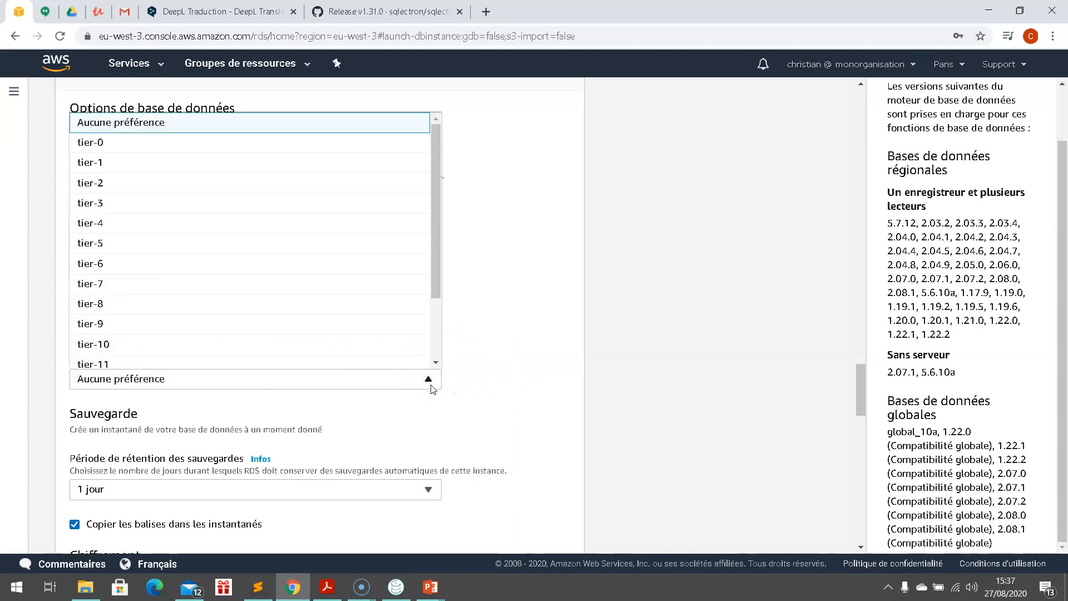
pyautogui.click(432, 385)
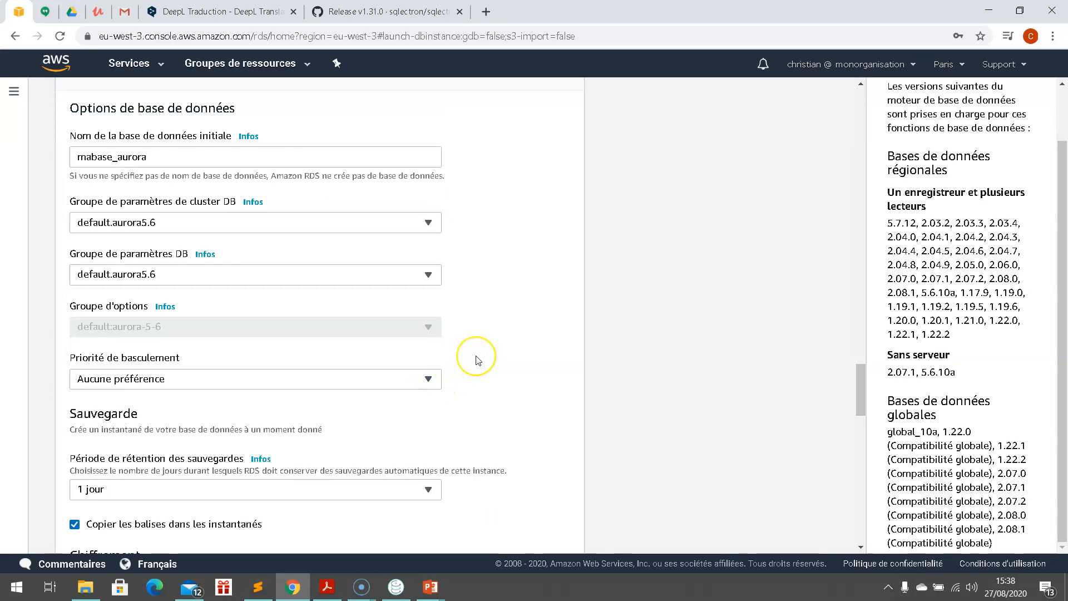
pyautogui.scroll(-1, 477, 360)
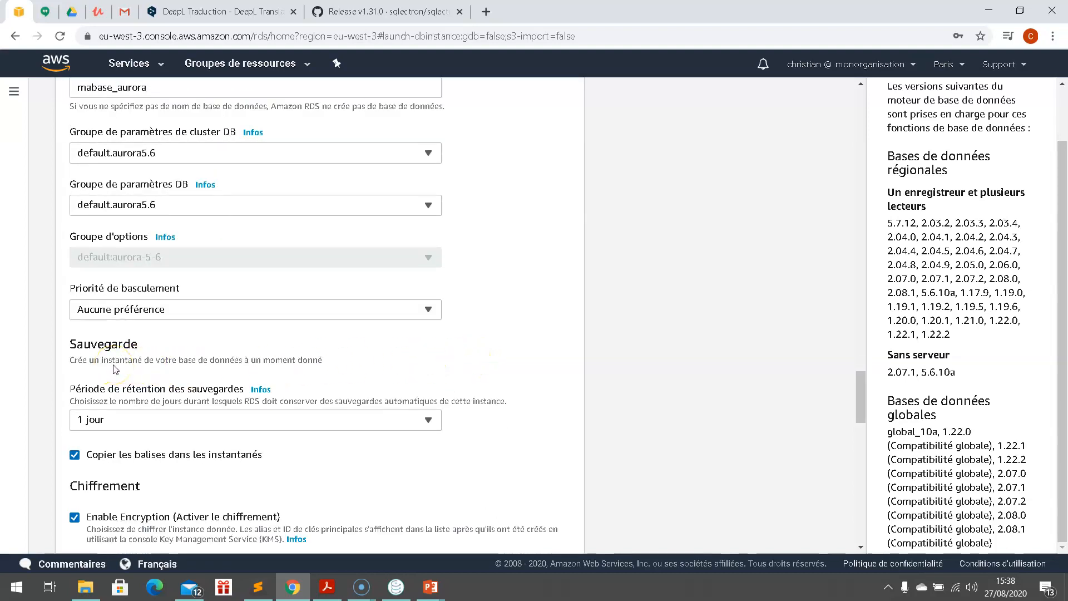
pyautogui.scroll(-1, 46, 366)
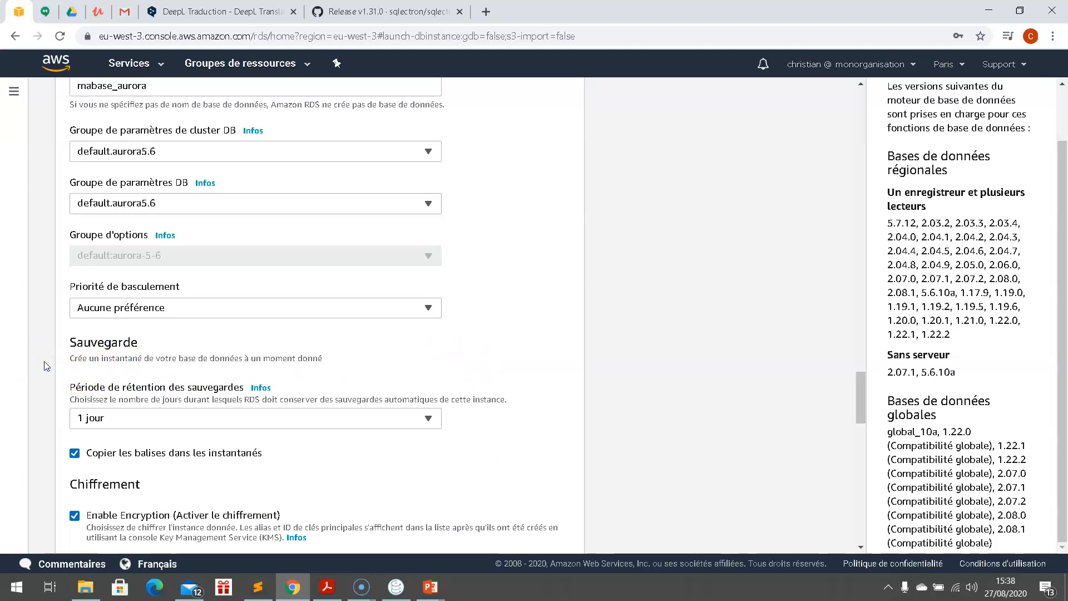
pyautogui.scroll(-2, 46, 366)
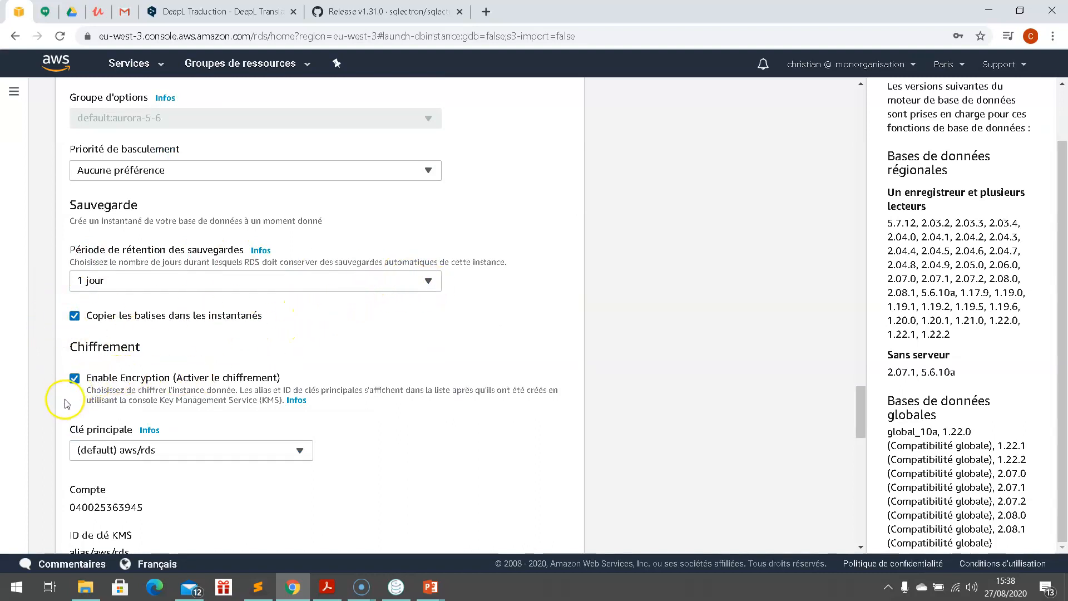
pyautogui.scroll(-1, 73, 398)
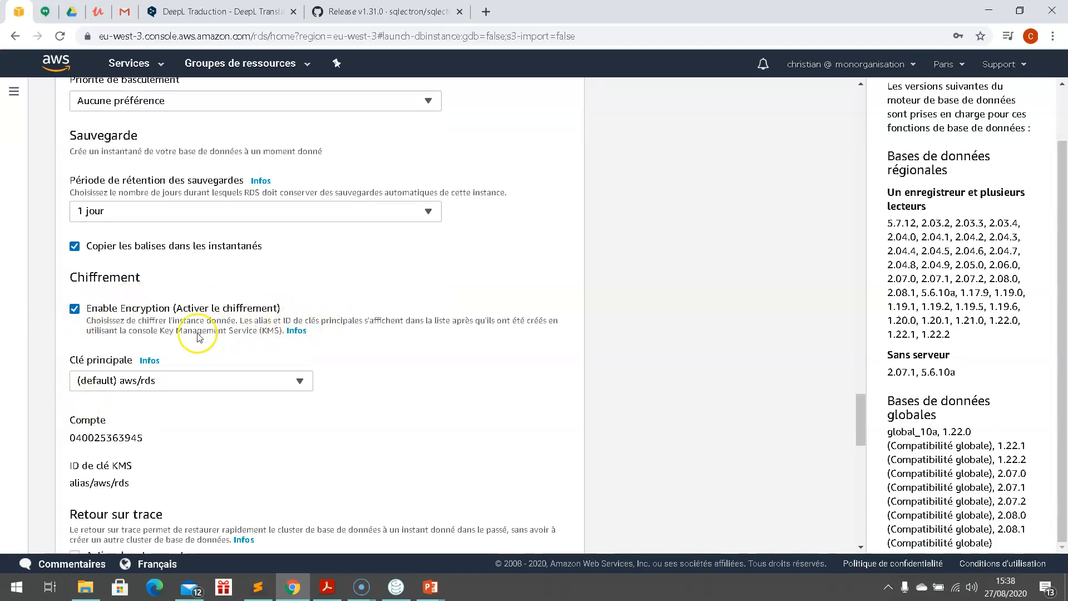
pyautogui.click(330, 387)
pyautogui.scroll(-2, 330, 387)
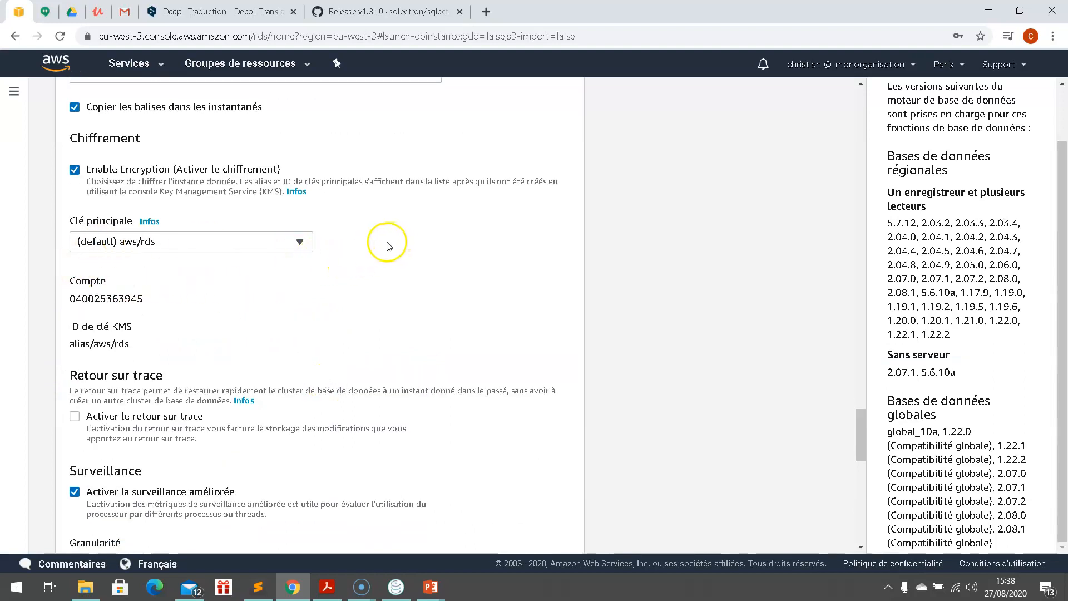
# Step: Examine the backtrack option (Retour sur trace) and its description in the additional configuration
pyautogui.click(341, 246)
pyautogui.scroll(-1, 222, 343)
pyautogui.moveTo(71, 306); pyautogui.dragTo(136, 310)
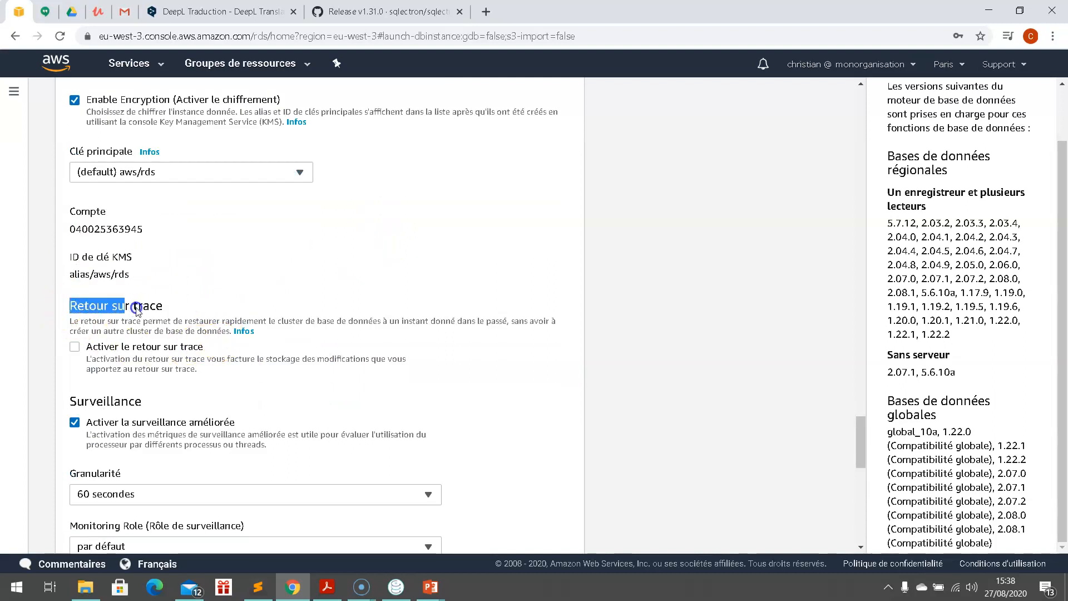
pyautogui.click(174, 307)
pyautogui.moveTo(163, 309); pyautogui.dragTo(72, 309)
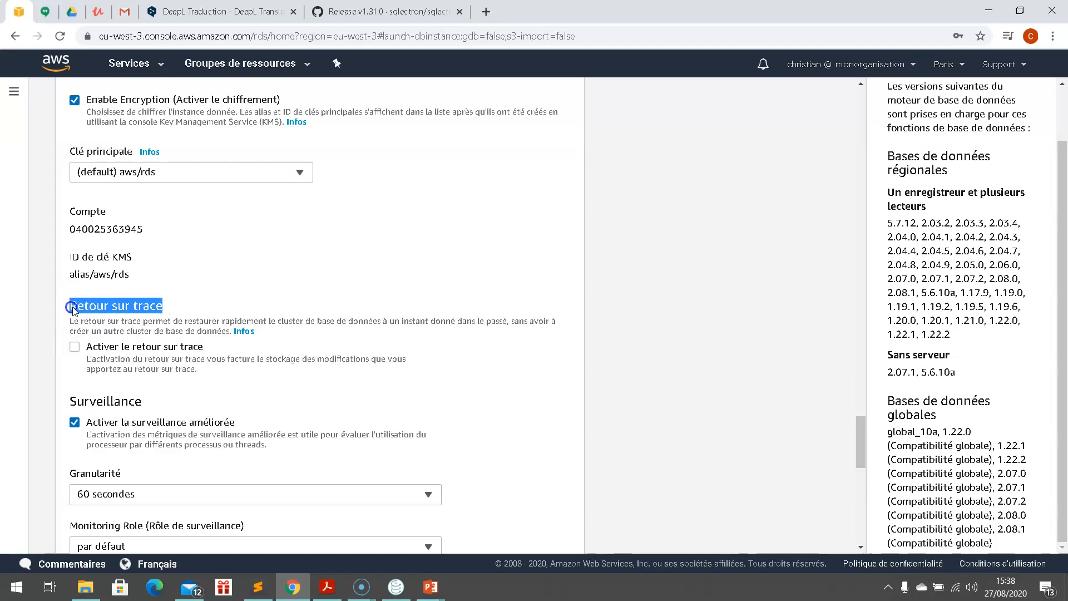
pyautogui.click(176, 305)
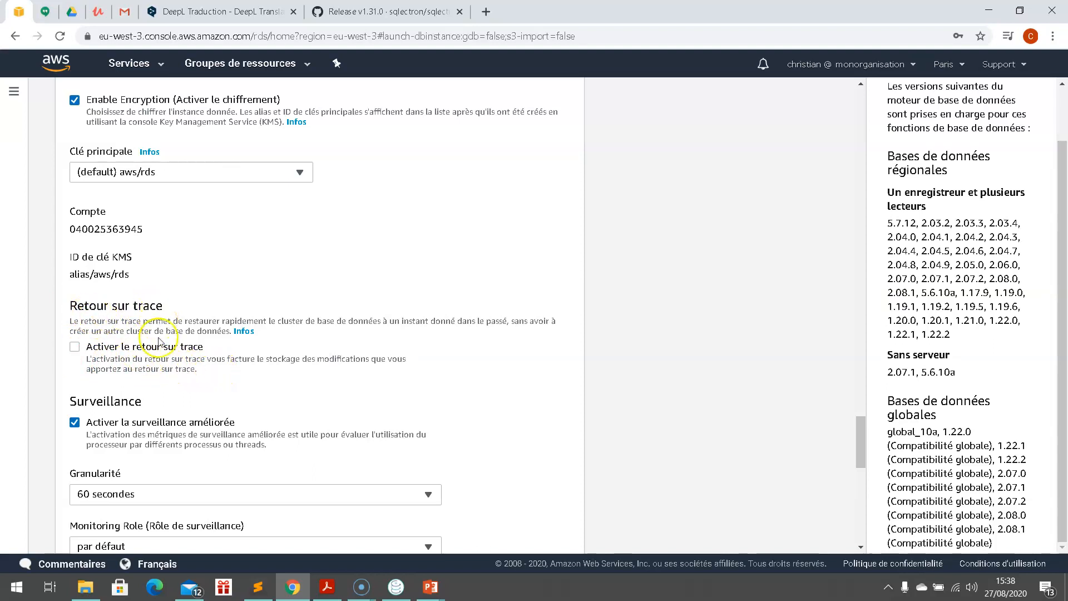
pyautogui.scroll(-1, 211, 342)
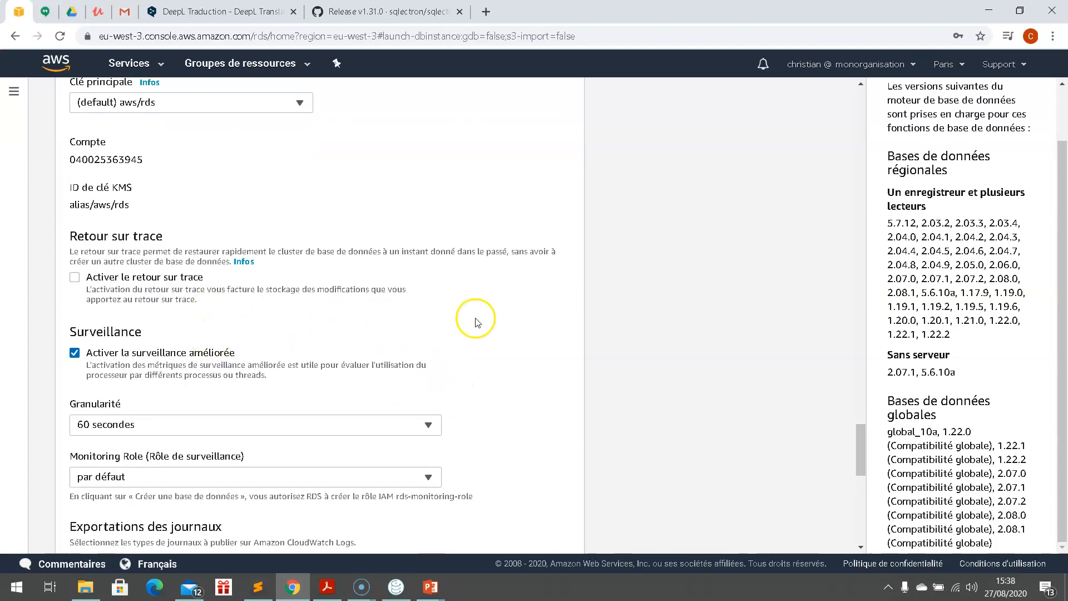
# Step: Examine the enhanced monitoring granularity choices, the monitoring role and the log export options
pyautogui.scroll(-1, 516, 333)
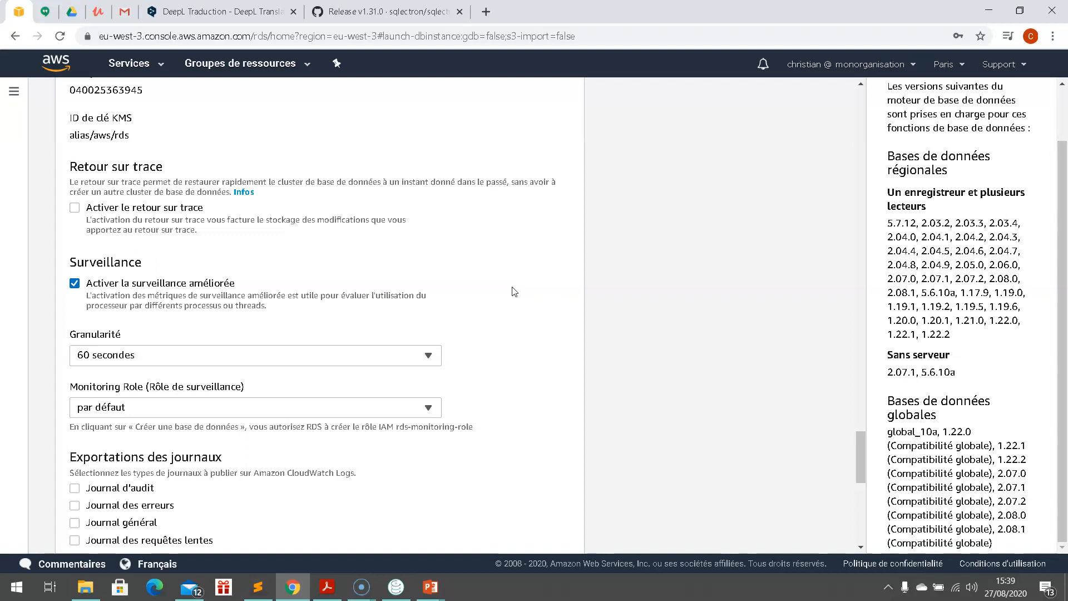
pyautogui.click(428, 356)
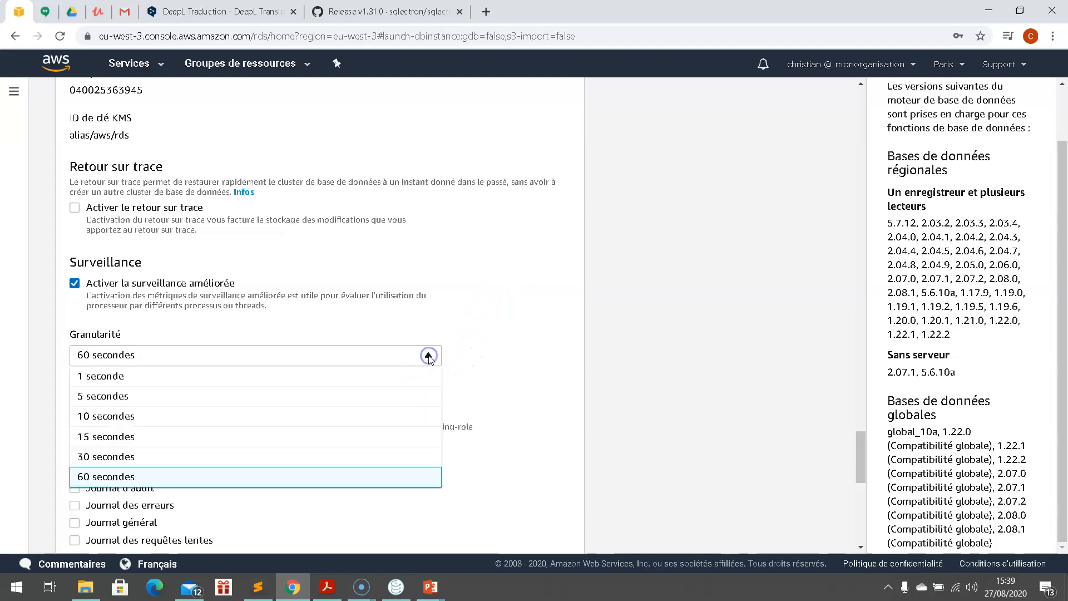
pyautogui.click(429, 356)
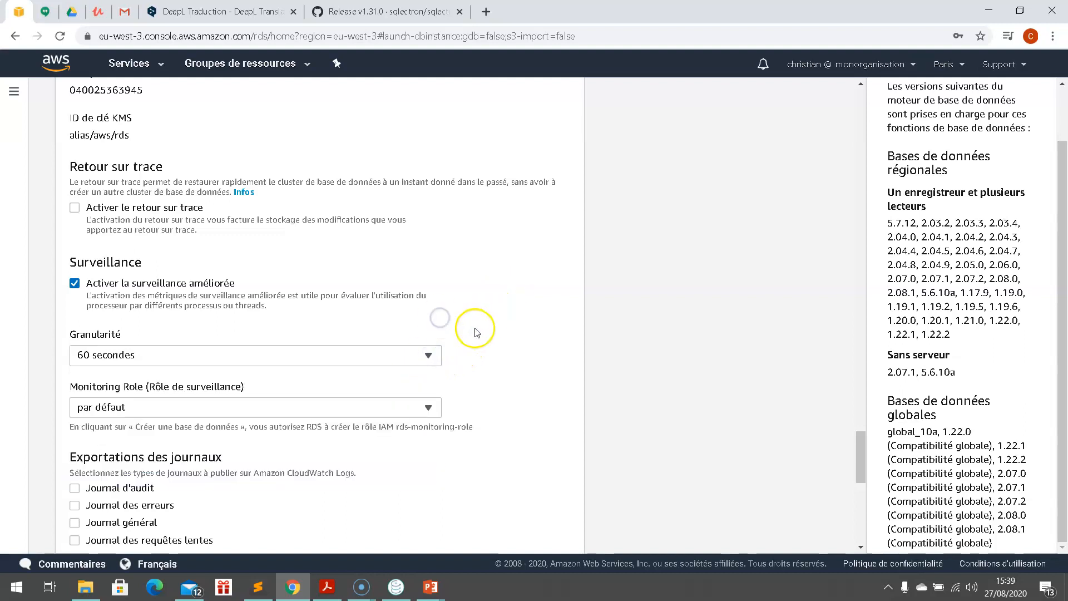
pyautogui.scroll(-1, 479, 336)
pyautogui.scroll(-1, 470, 338)
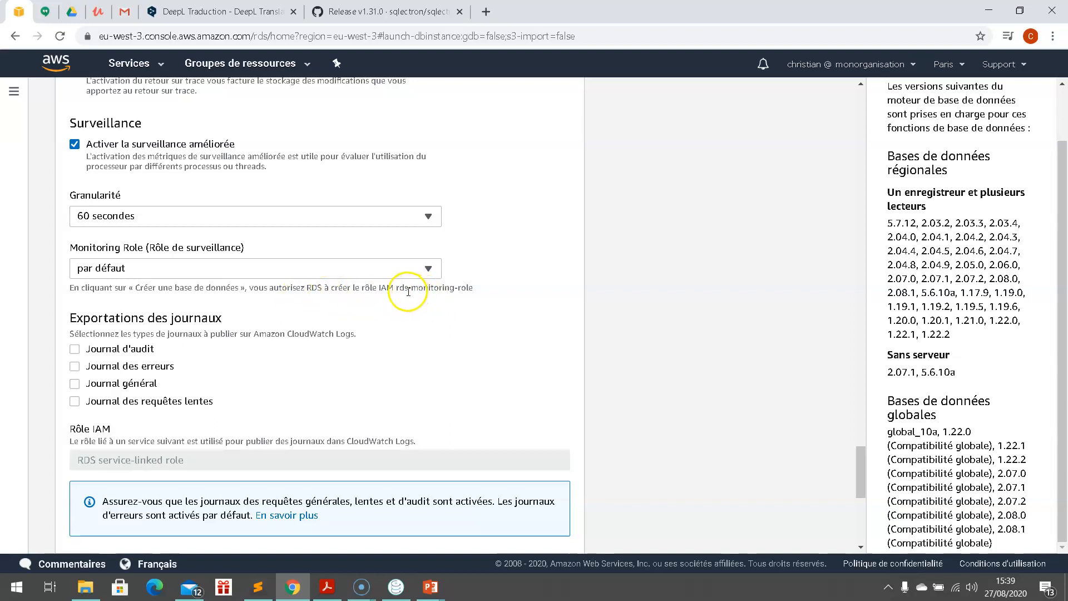
pyautogui.moveTo(397, 289)
pyautogui.mouseDown()
pyautogui.moveTo(471, 289)
pyautogui.moveTo(403, 290)
pyautogui.mouseUp()
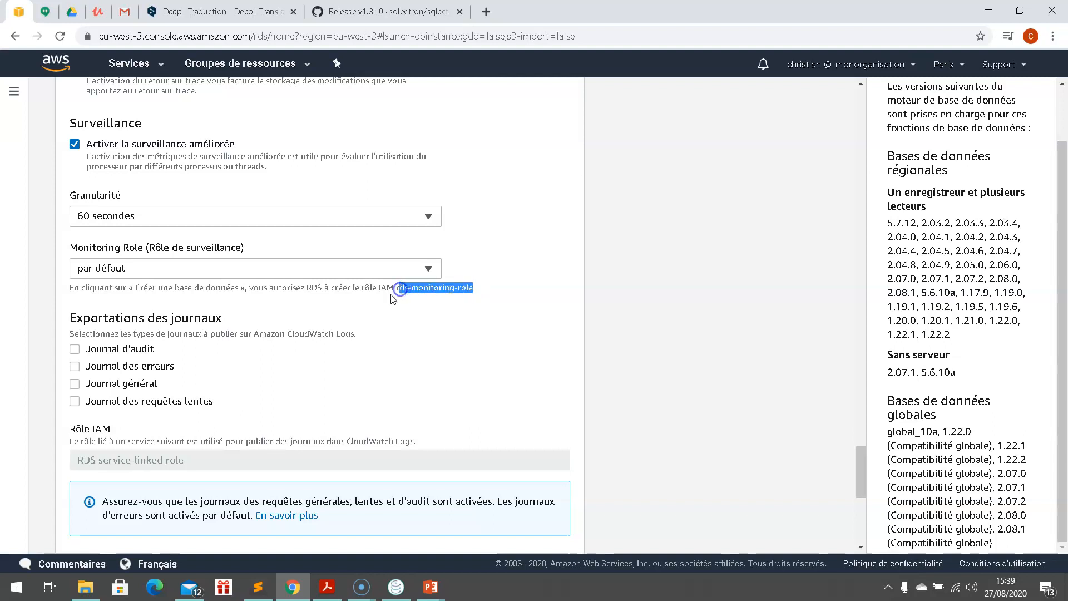
pyautogui.scroll(-3, 95, 310)
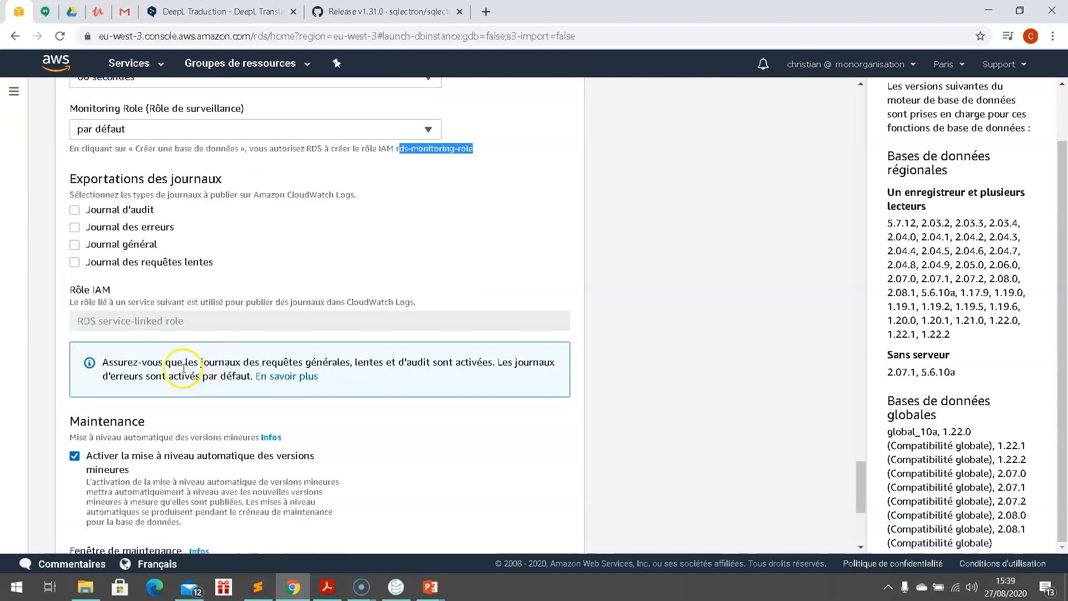
pyautogui.scroll(-1, 132, 309)
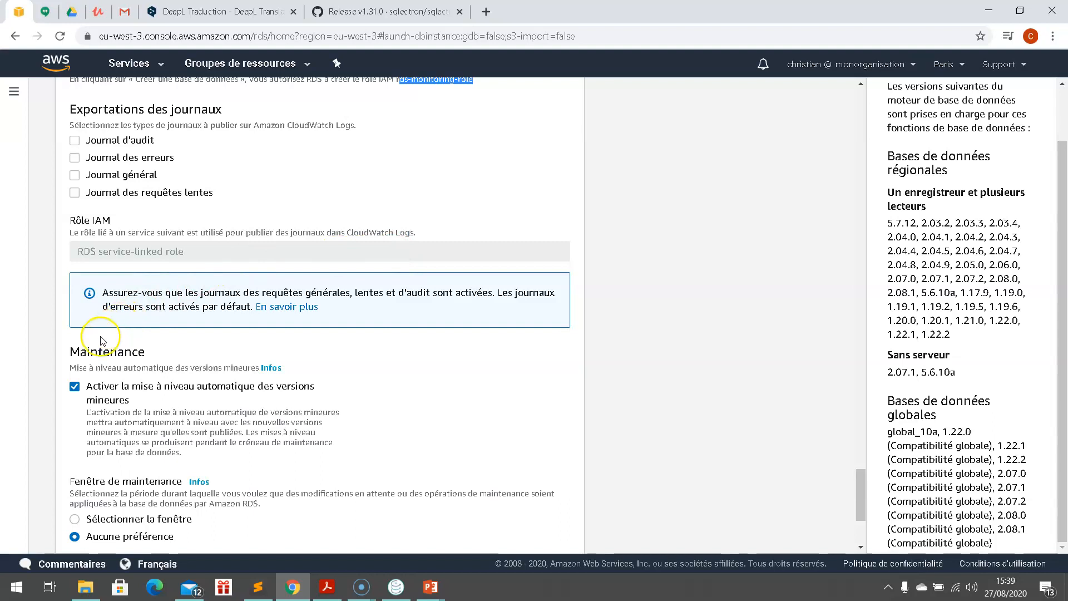
# Step: Switch automatic minor version upgrades off and back on, and disable deletion protection for the database
pyautogui.scroll(-1, 123, 356)
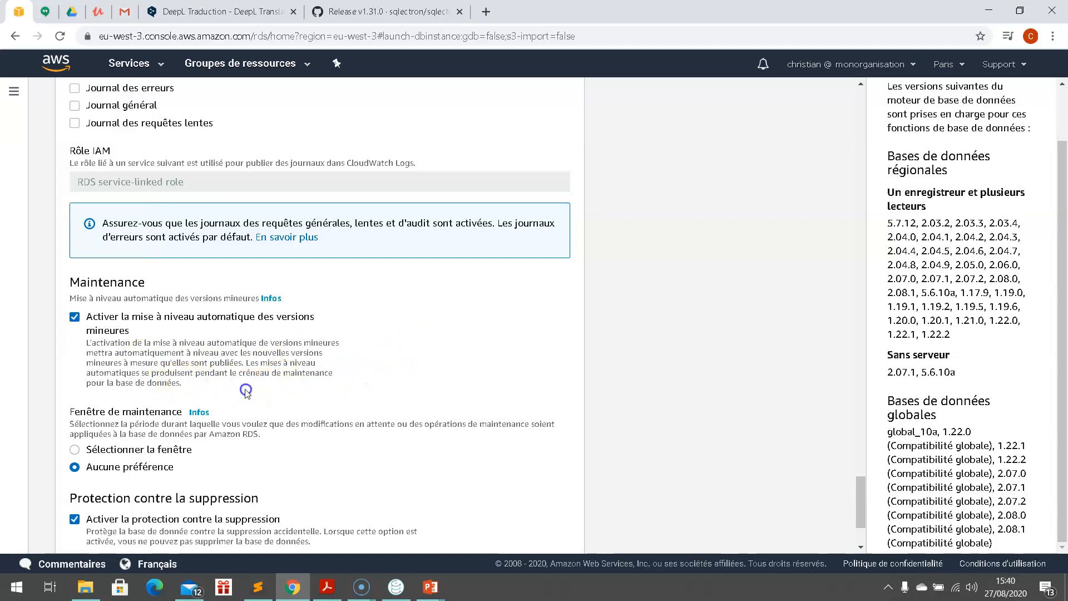
pyautogui.click(75, 317)
pyautogui.click(74, 317)
pyautogui.scroll(-3, 382, 350)
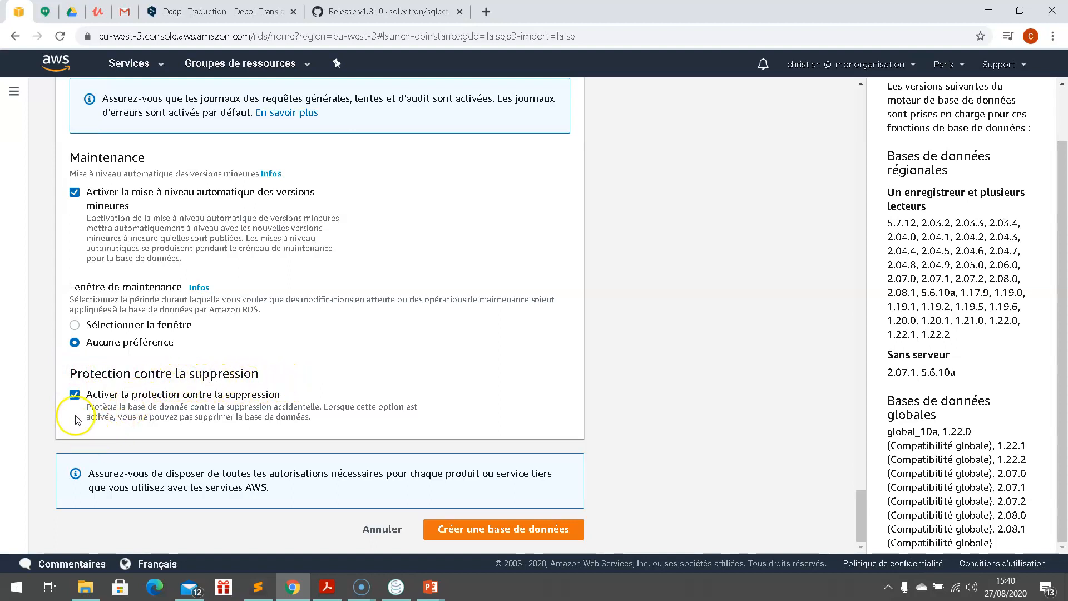
pyautogui.click(75, 394)
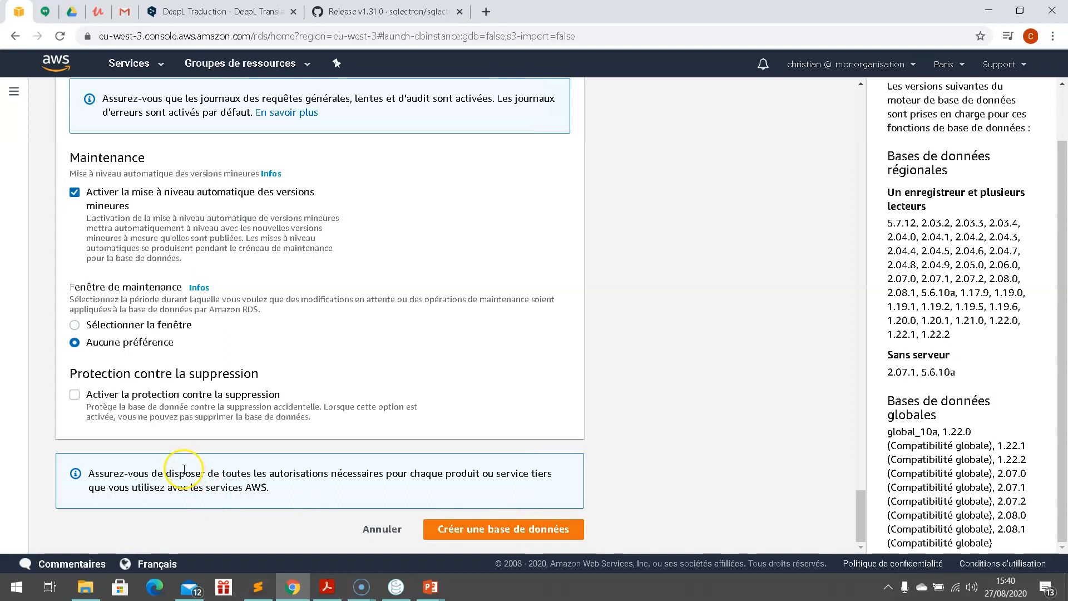
# Step: Create the Aurora MySQL database with the configured settings
pyautogui.click(74, 395)
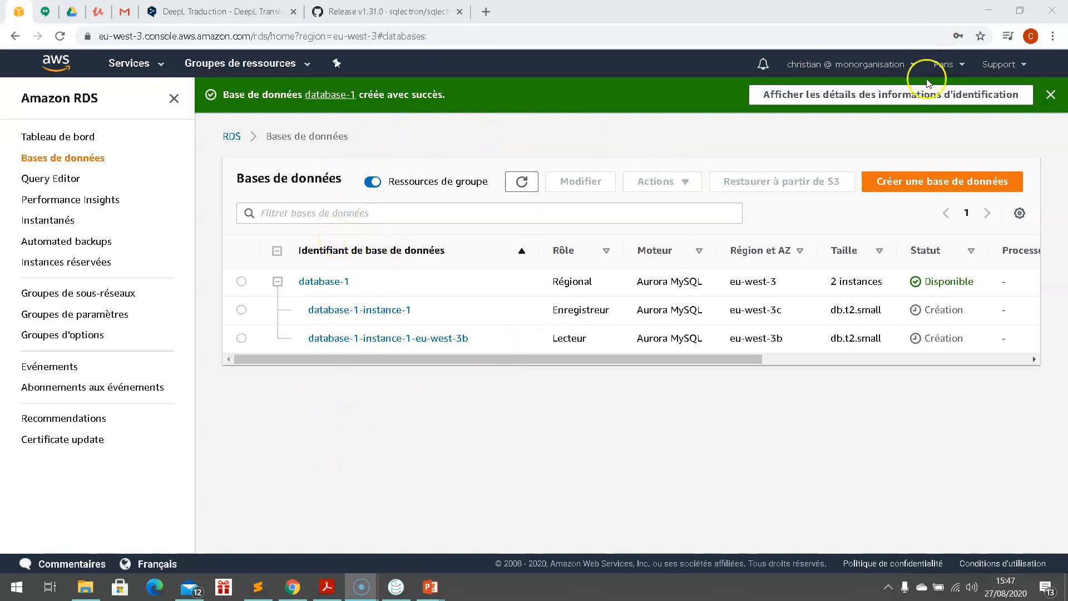
pyautogui.click(965, 67)
pyautogui.click(967, 71)
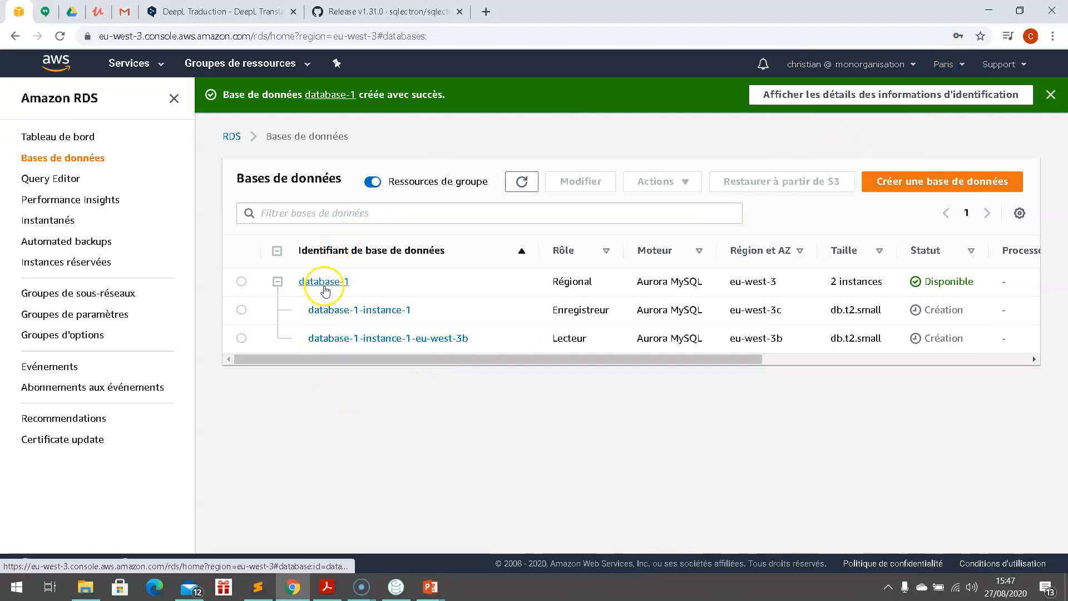
# Step: Open the database-1 cluster and examine the names of its writer and reader endpoints
pyautogui.click(326, 288)
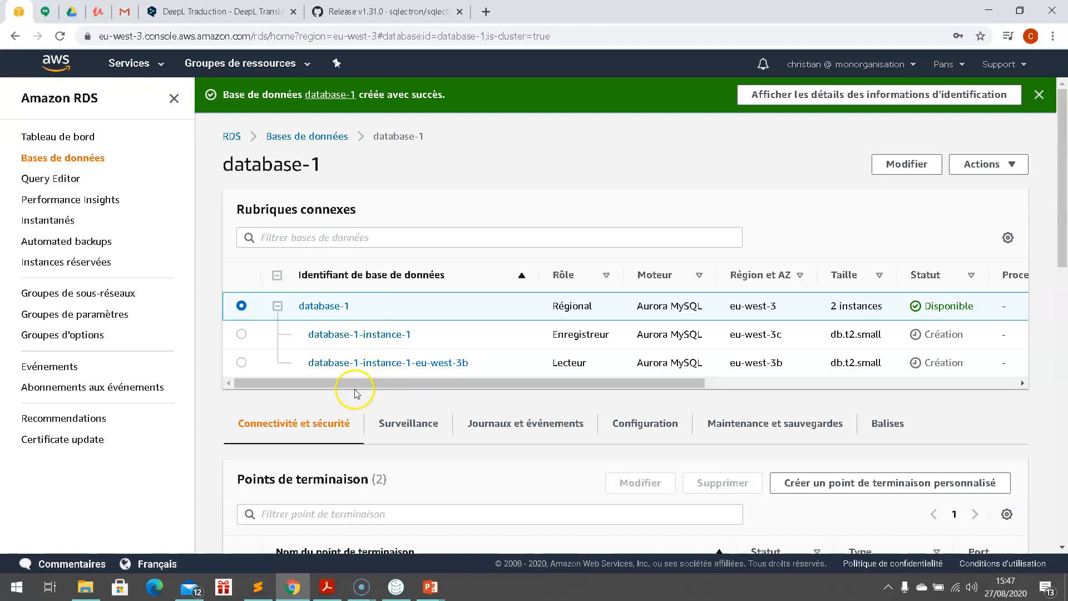
pyautogui.scroll(-1, 356, 384)
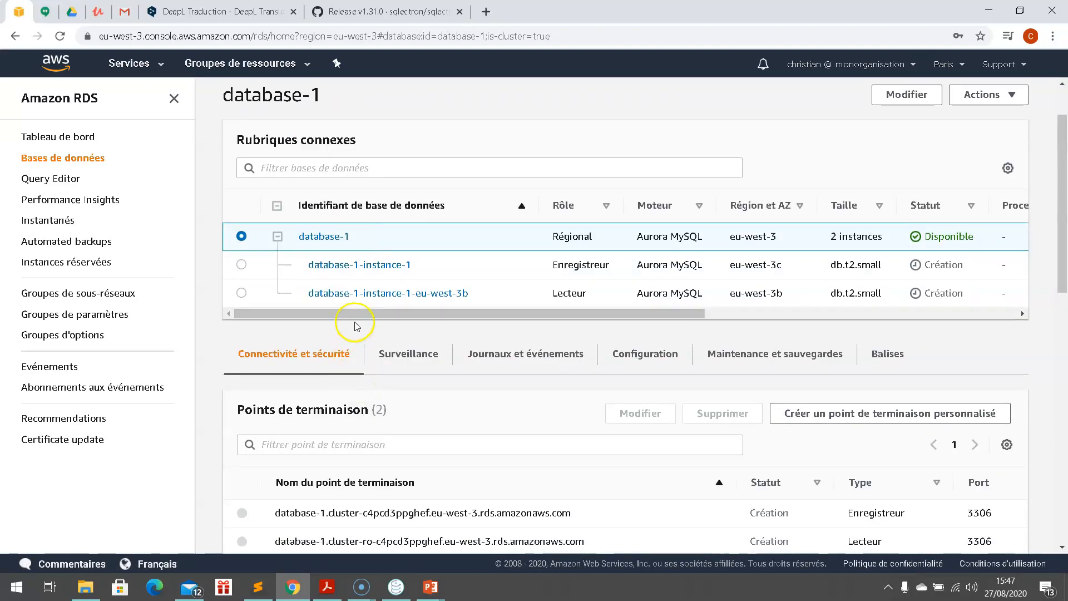
pyautogui.scroll(-1, 384, 354)
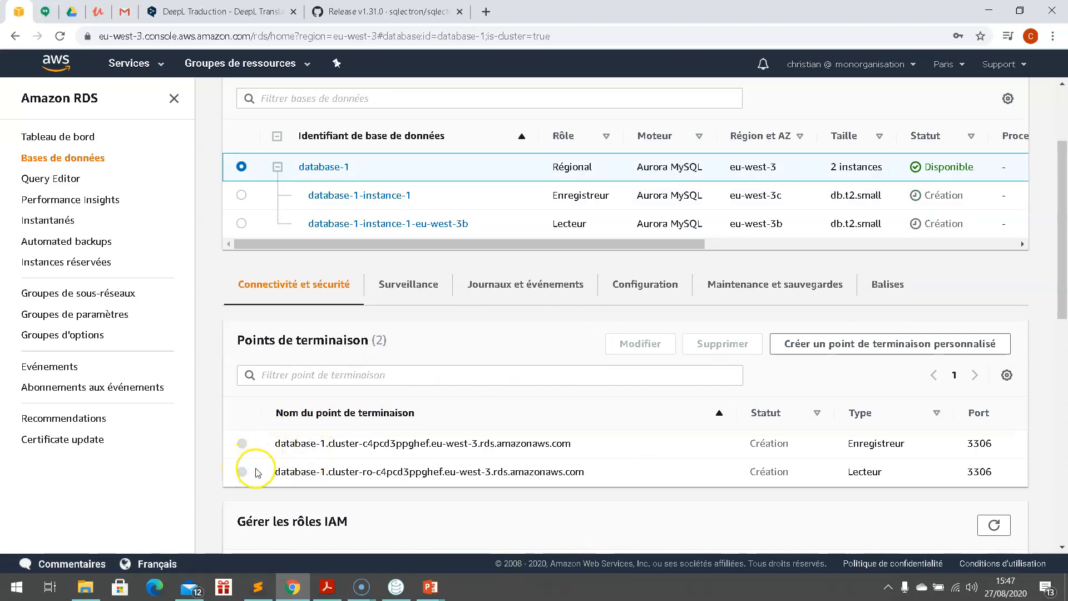
pyautogui.click(241, 448)
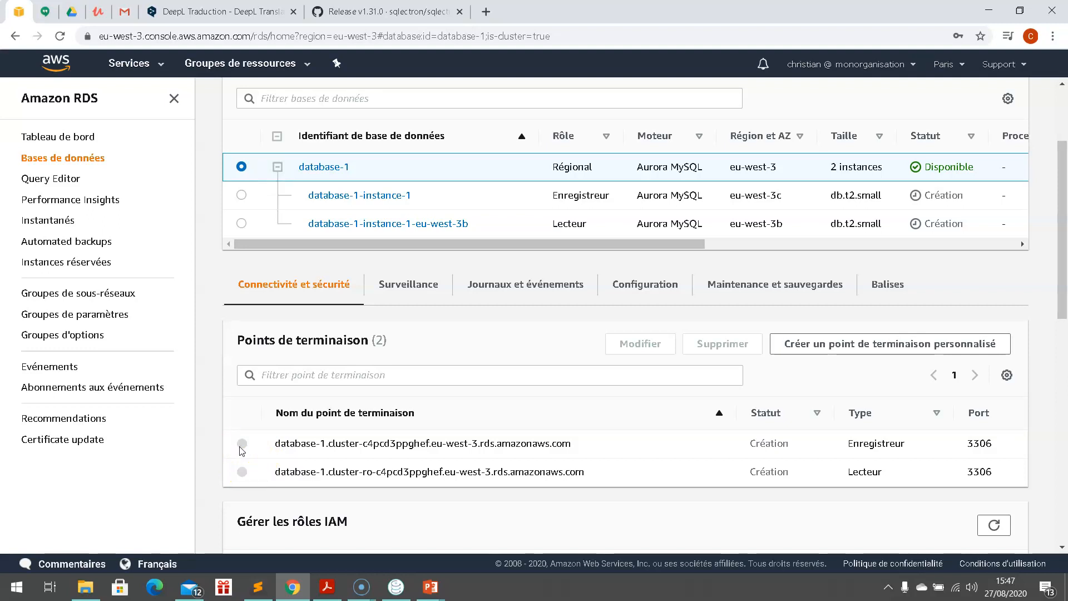
pyautogui.moveTo(242, 448); pyautogui.dragTo(566, 452)
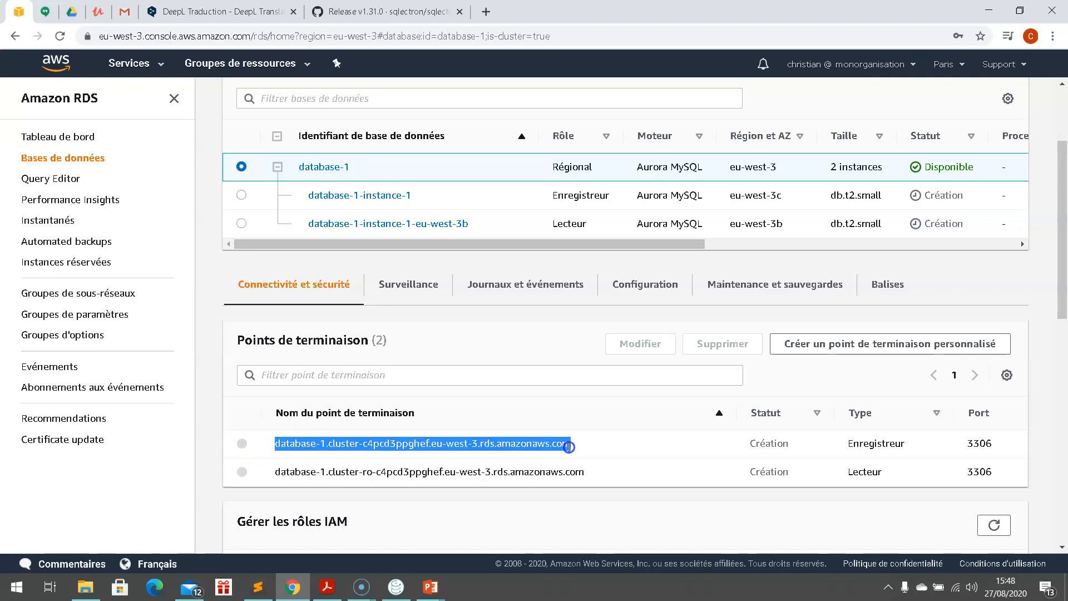
pyautogui.moveTo(569, 447); pyautogui.dragTo(570, 446)
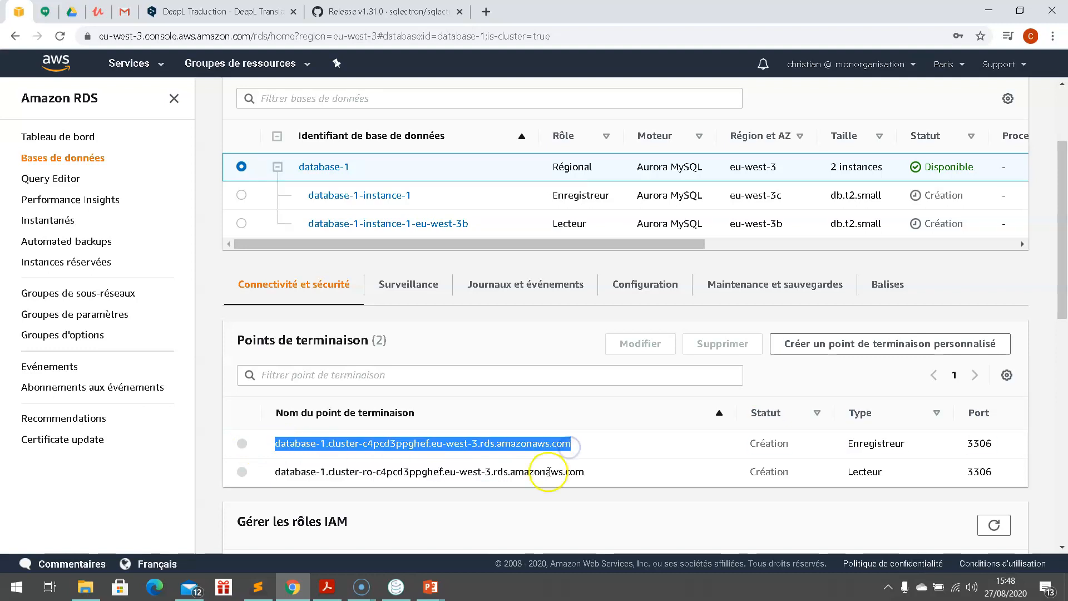
pyautogui.moveTo(276, 473); pyautogui.dragTo(573, 471)
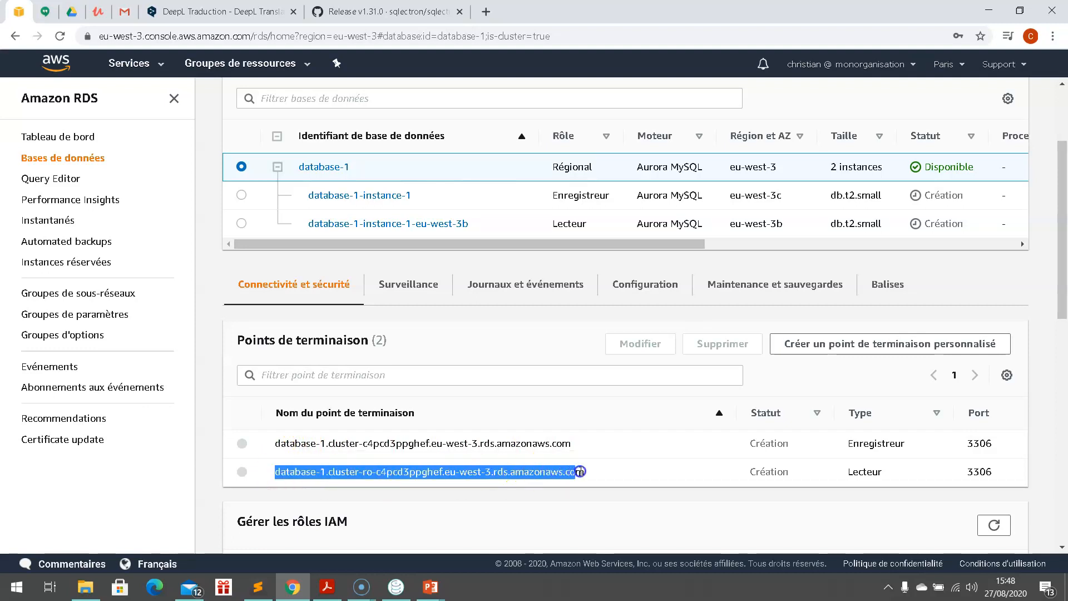
pyautogui.click(363, 473)
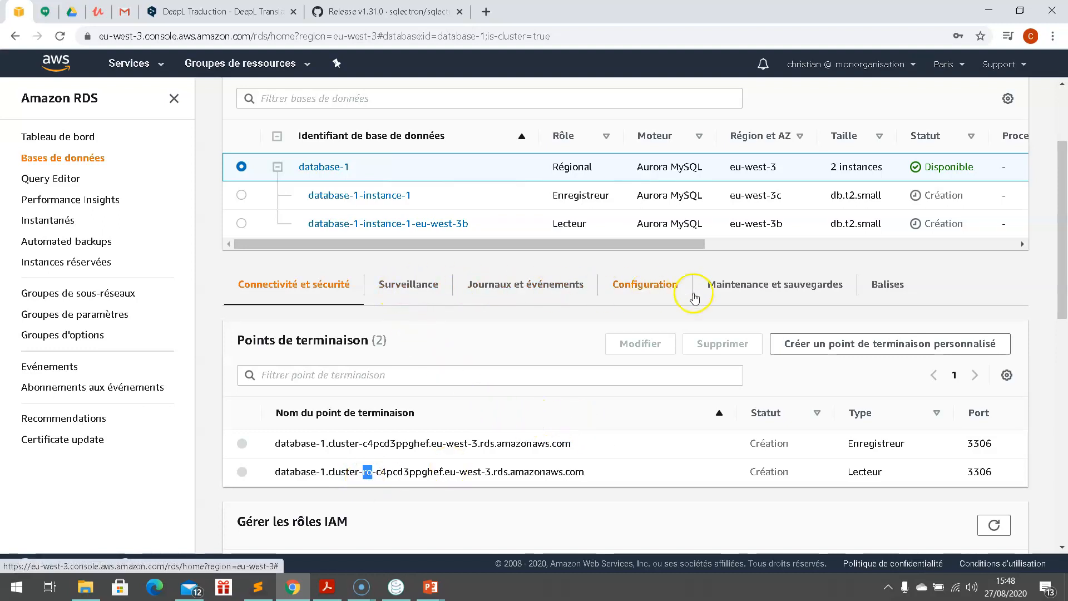
# Step: Review the actions available for the database-1 cluster and begin adding an Auto Scaling replica policy
pyautogui.scroll(3, 556, 451)
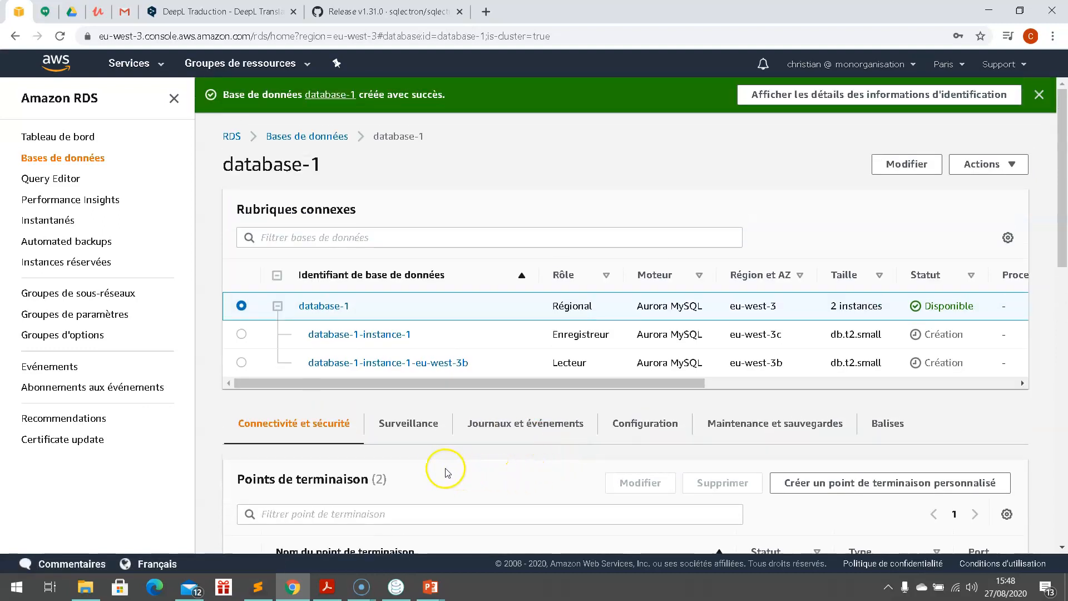
pyautogui.click(1012, 167)
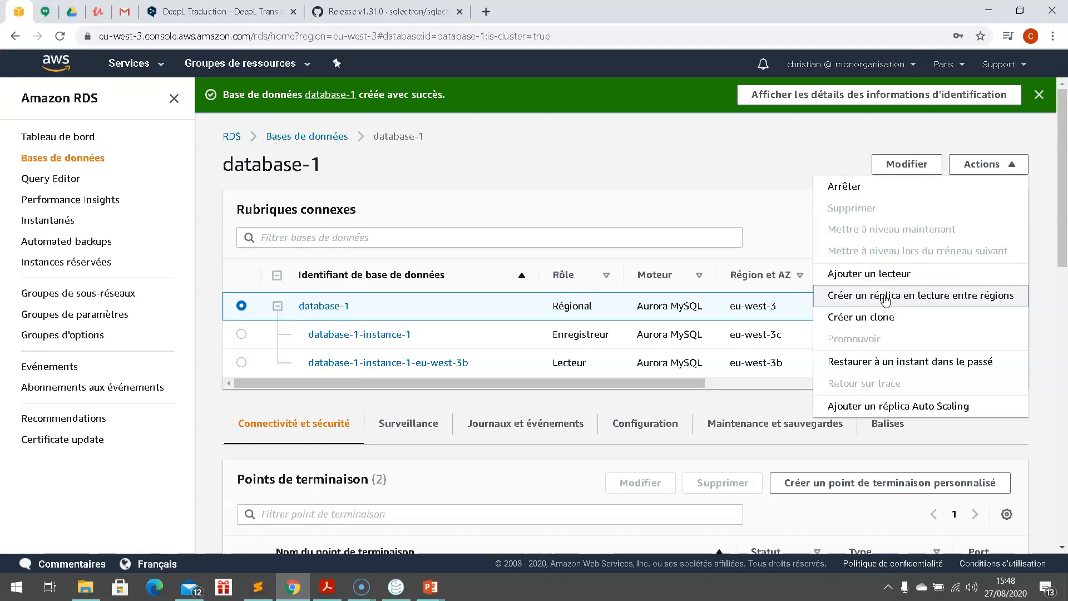
pyautogui.click(875, 323)
pyautogui.click(877, 368)
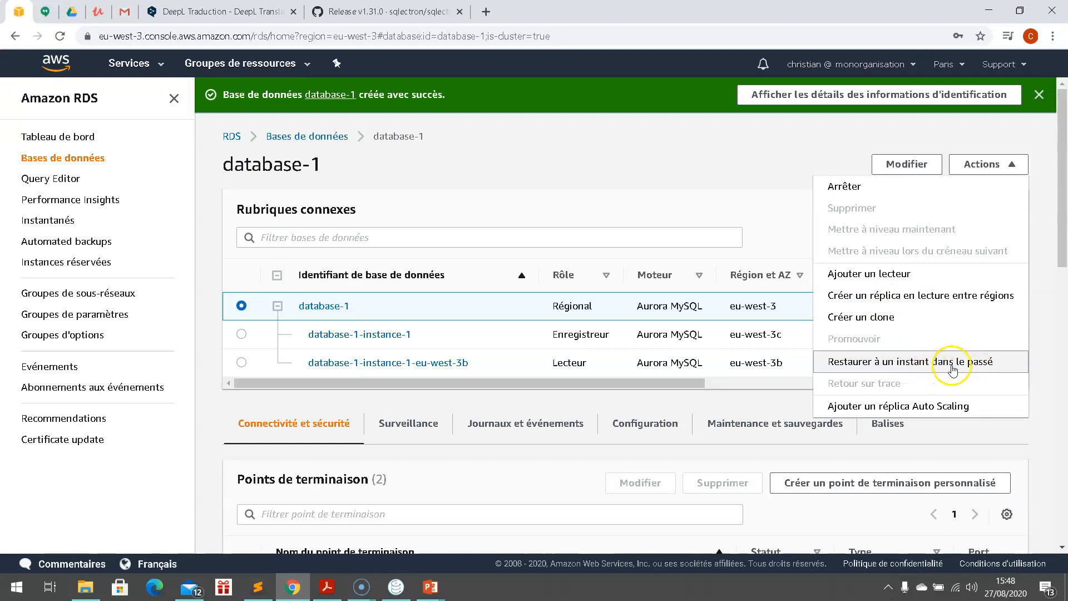
pyautogui.click(904, 388)
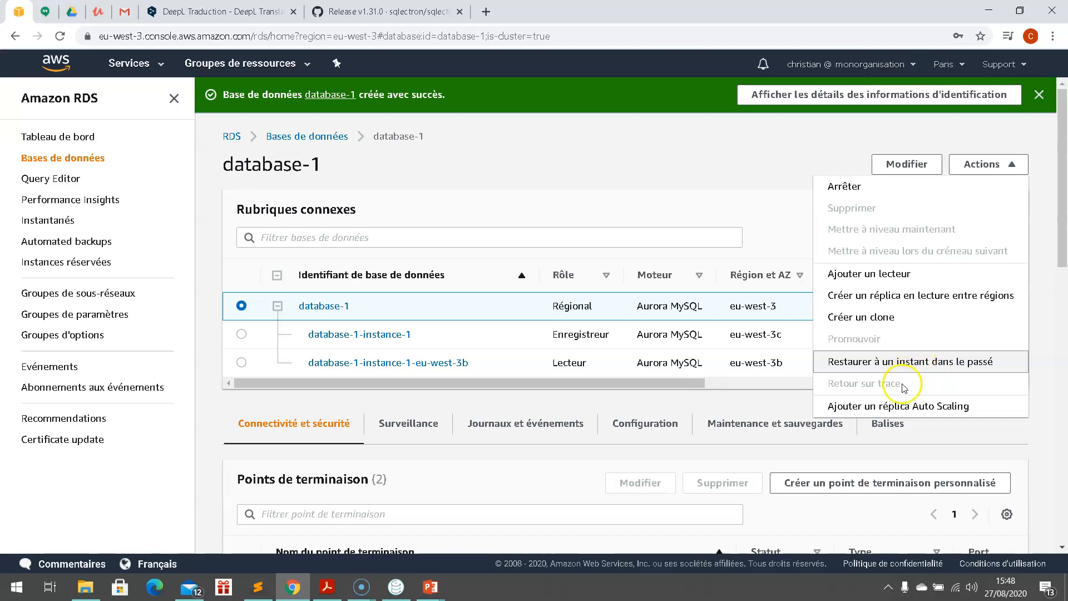
pyautogui.click(886, 409)
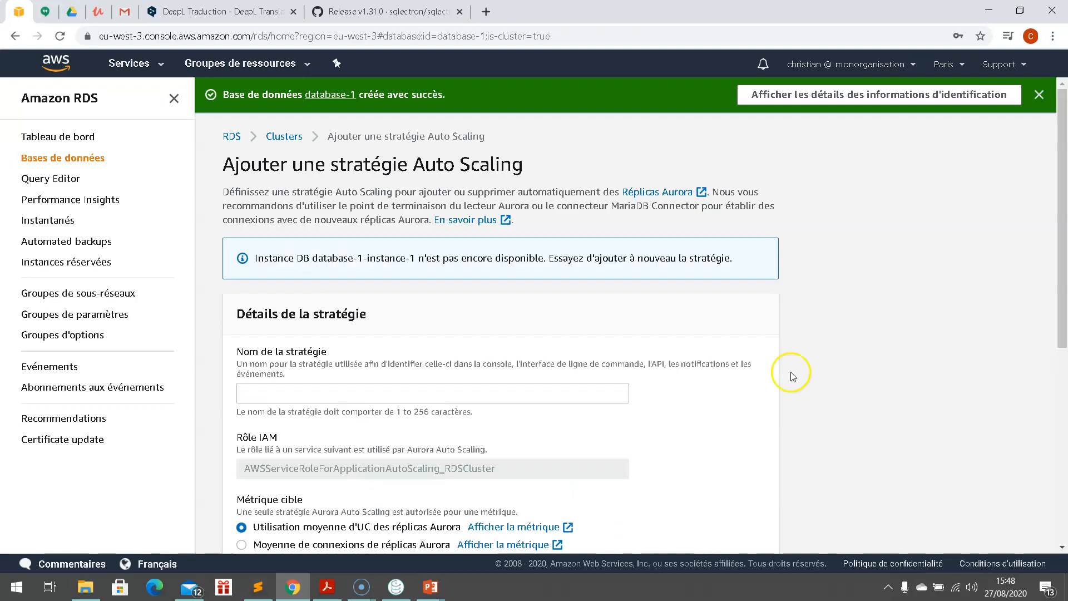
# Step: Name the Auto Scaling policy monautoscalingAurora, without a space
pyautogui.click(275, 408)
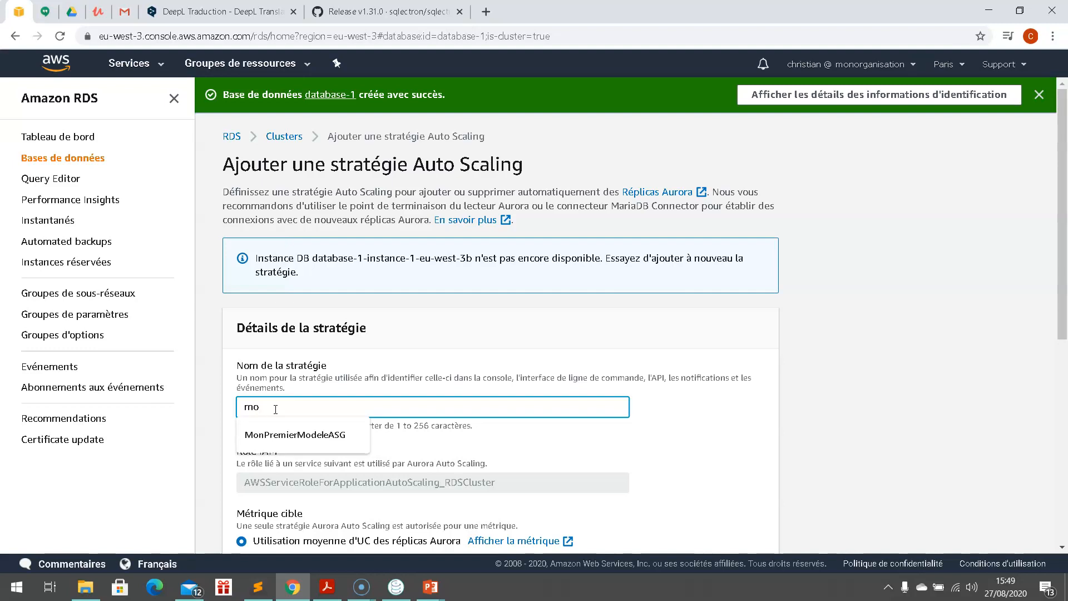
pyautogui.write('monautoscaling Aurora')
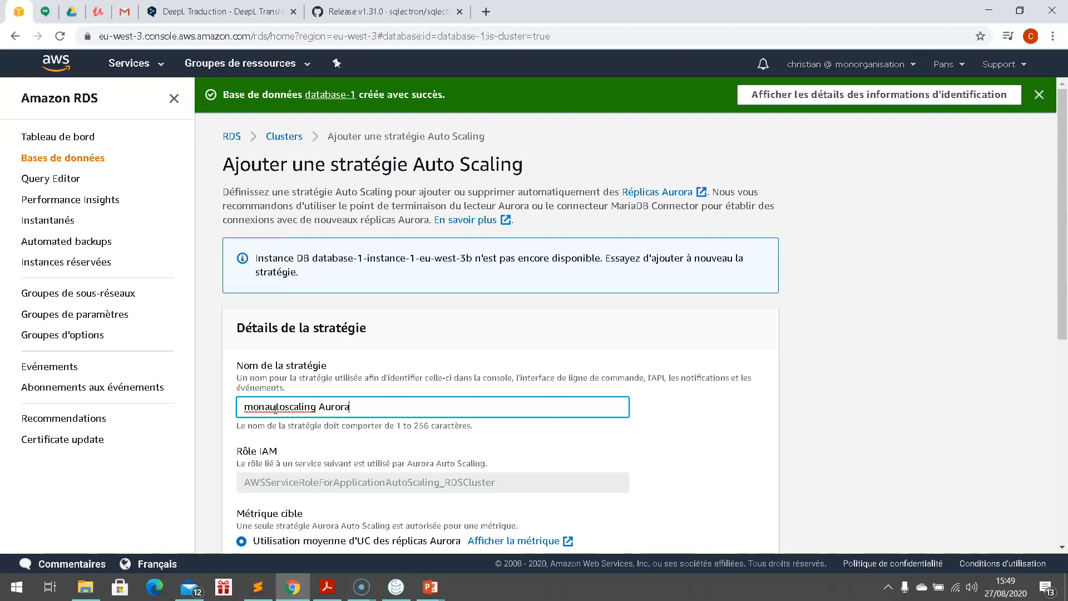
pyautogui.click(318, 406)
pyautogui.press('BackSpace')
# Step: Set the policy's target value to 60 % average CPU utilisation of the Aurora replicas and review its additional scaling configuration
pyautogui.scroll(-3, 325, 409)
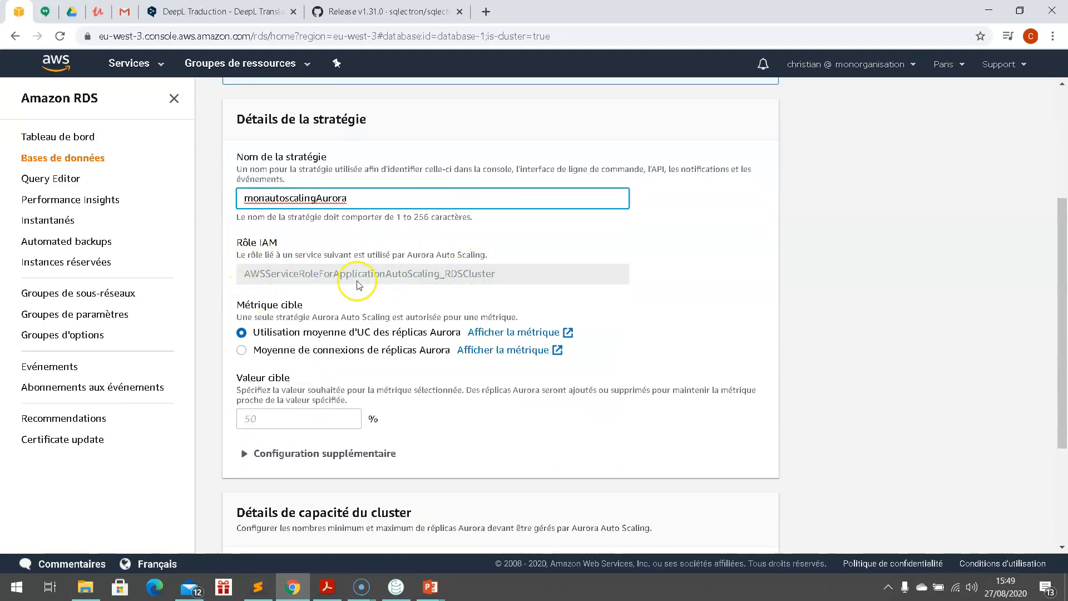
pyautogui.scroll(-1, 207, 330)
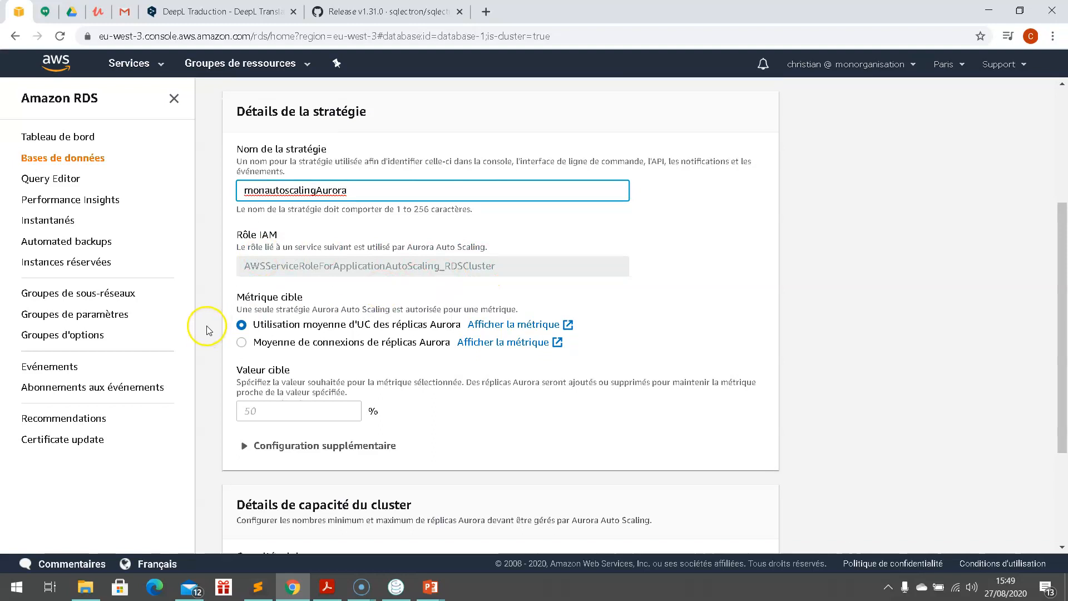
pyautogui.scroll(-2, 207, 330)
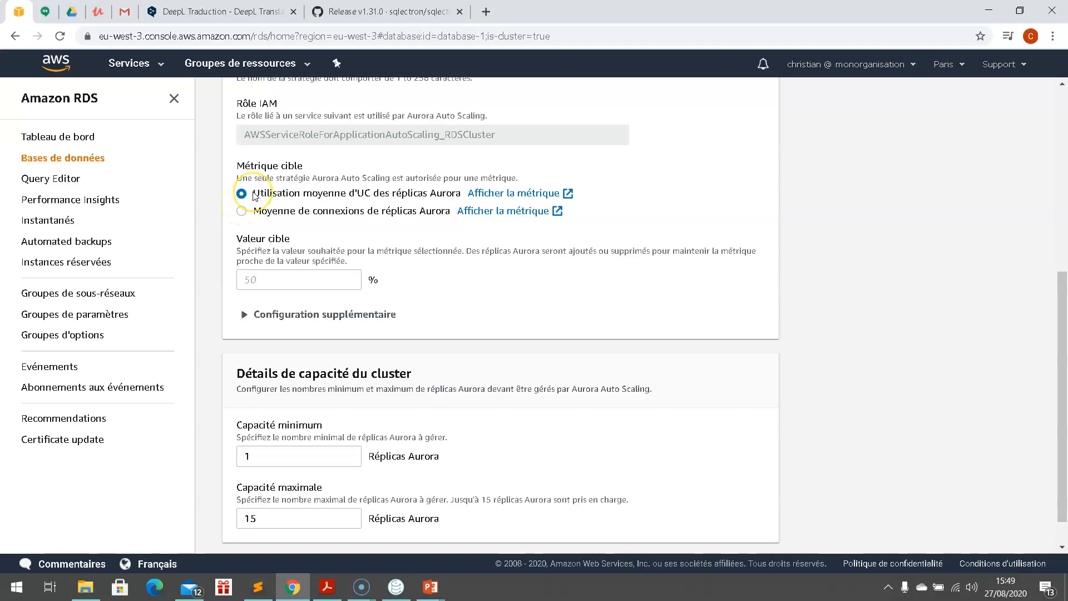
pyautogui.click(263, 282)
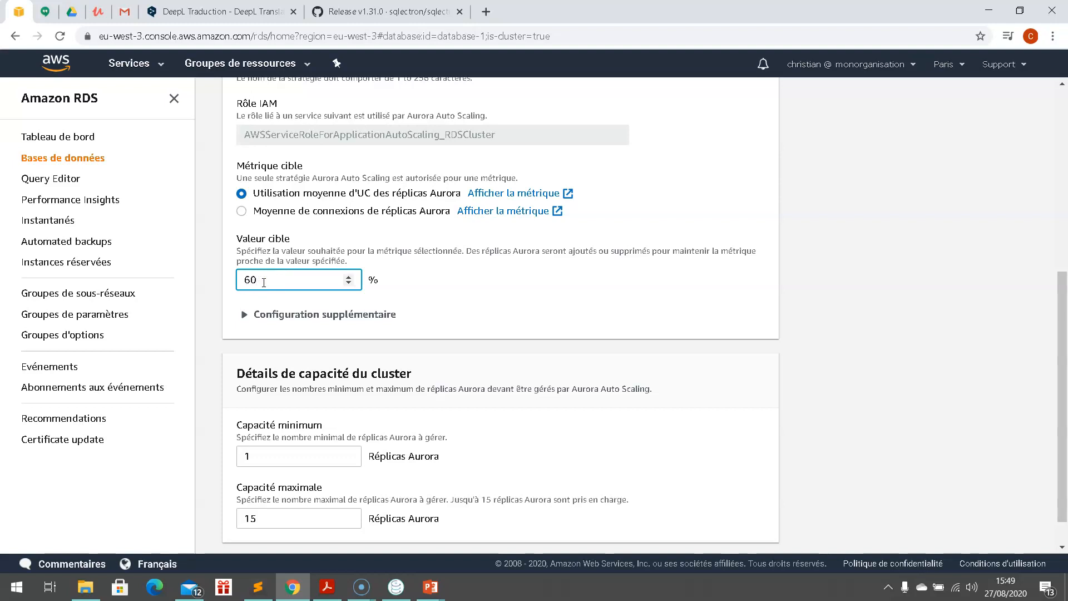
pyautogui.click(504, 289)
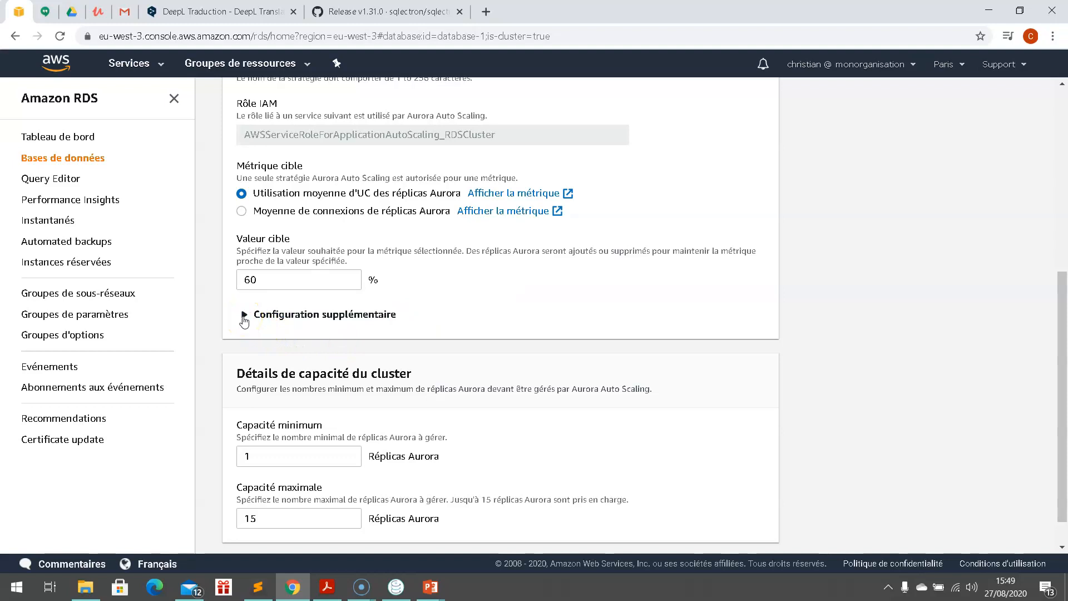
pyautogui.click(243, 317)
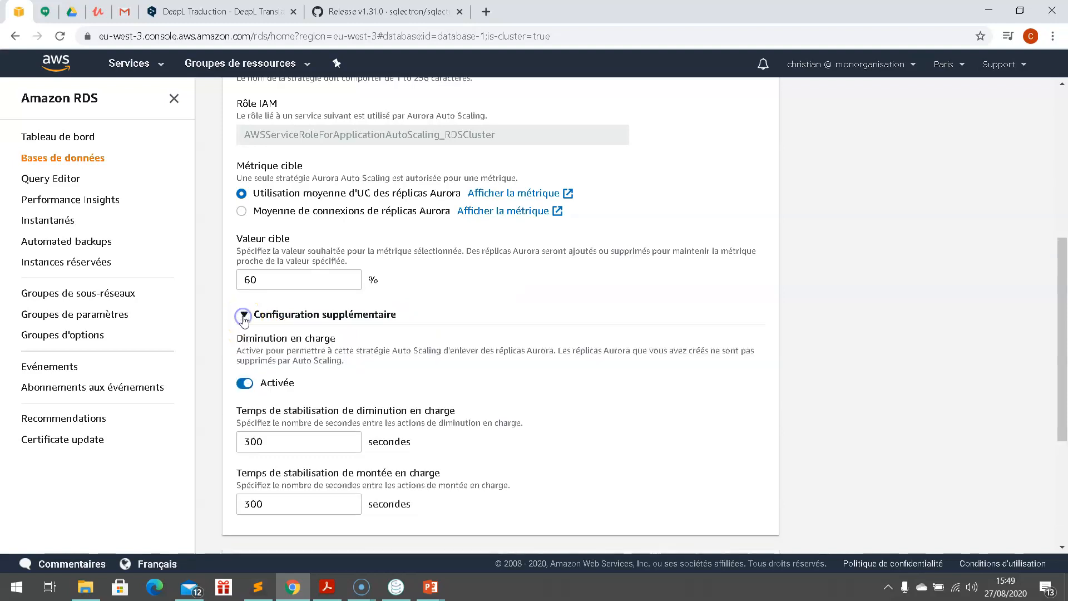
pyautogui.click(244, 318)
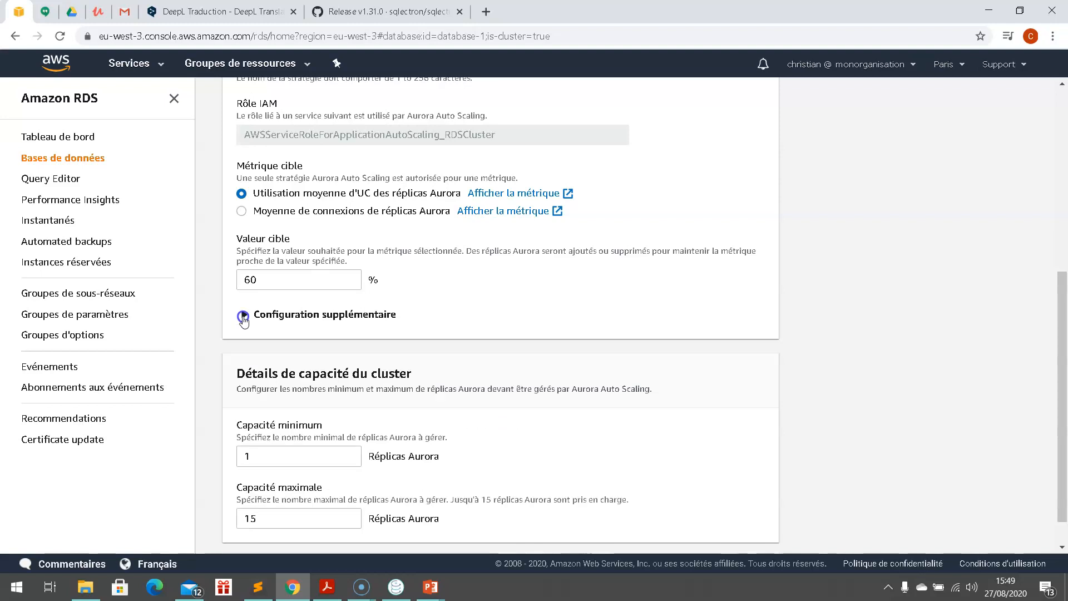
# Step: Try to add the Auto Scaling policy with a capacity of 1 to 15 Aurora replicas and check the status of the cluster's instances
pyautogui.scroll(-1, 463, 307)
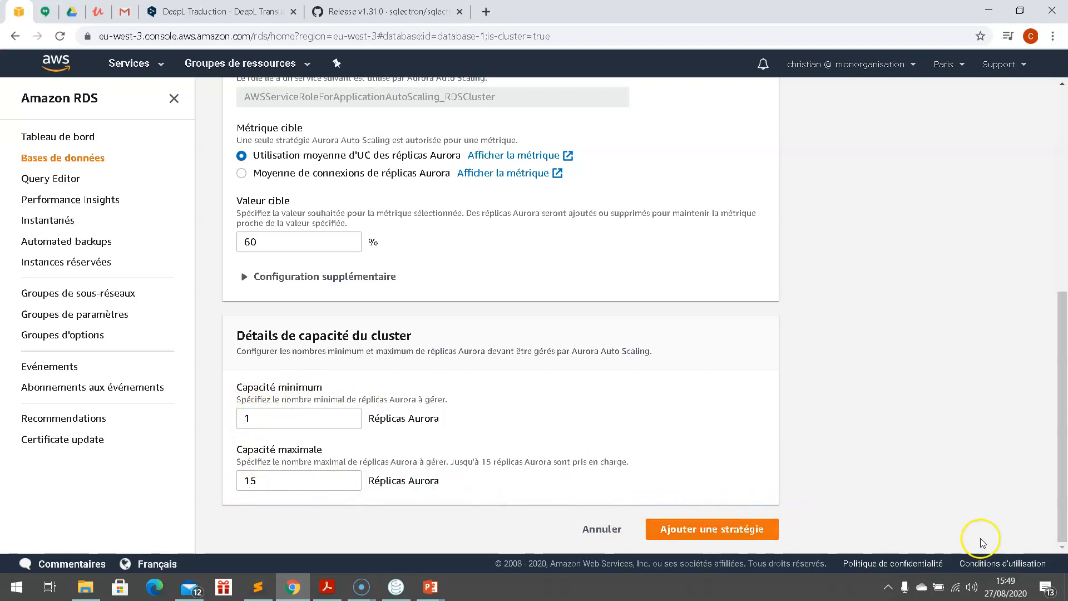
pyautogui.click(712, 533)
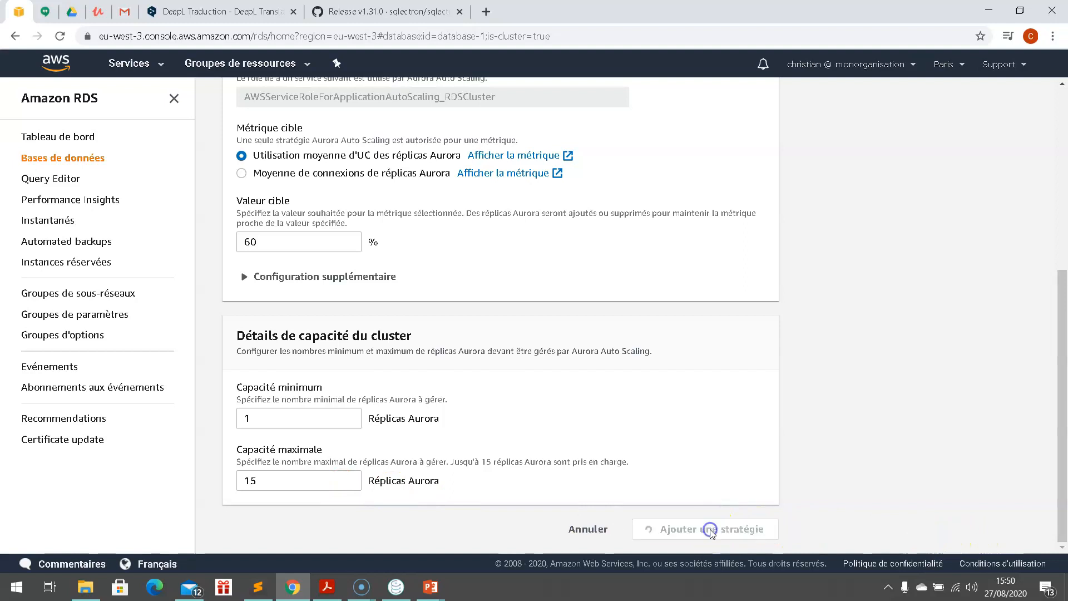
pyautogui.scroll(-1, 622, 492)
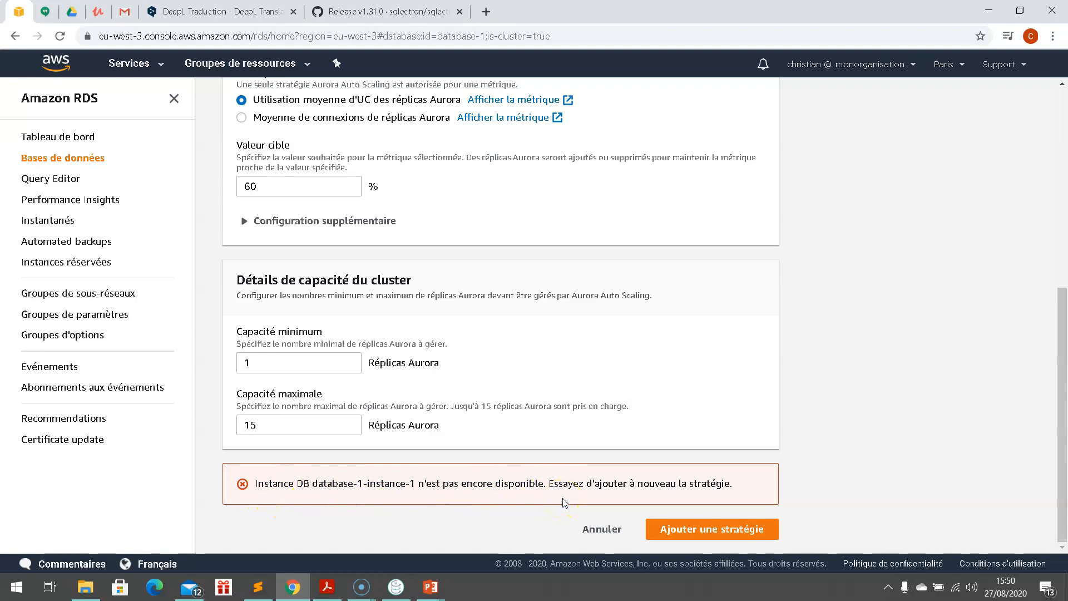
pyautogui.click(722, 532)
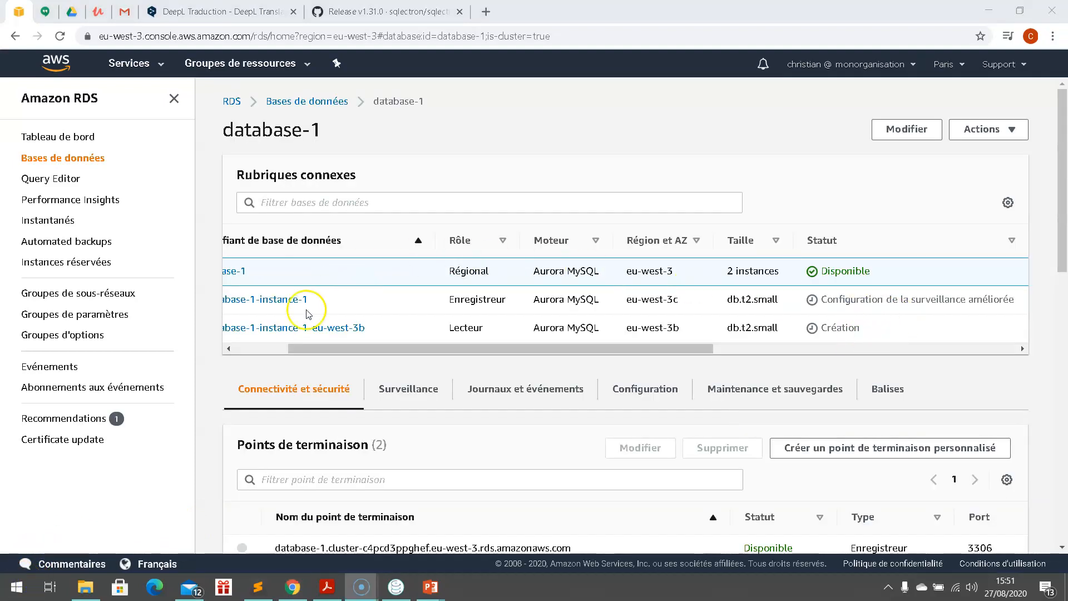
pyautogui.moveTo(680, 349); pyautogui.dragTo(819, 352)
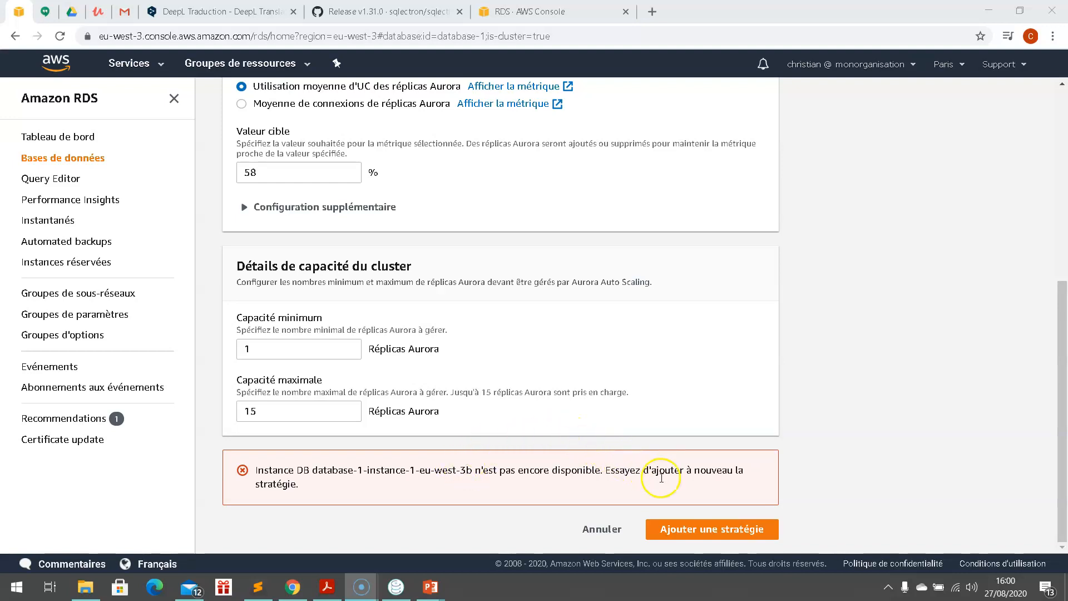
# Step: Resubmit the Auto Scaling policy with a 58 % target value and review the cluster's instances and endpoints
pyautogui.click(718, 537)
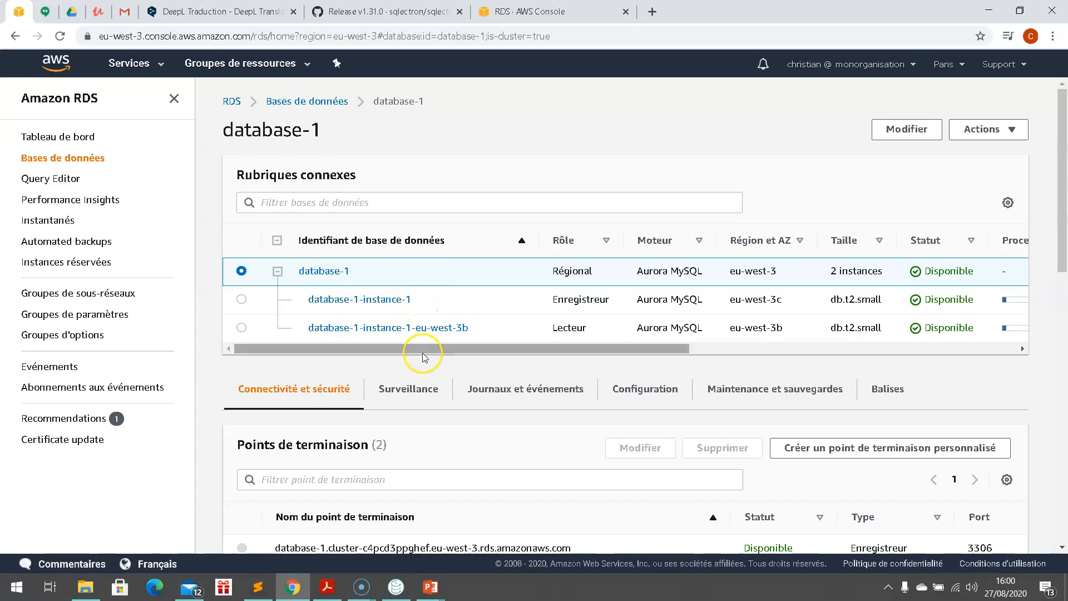
pyautogui.scroll(-2, 421, 359)
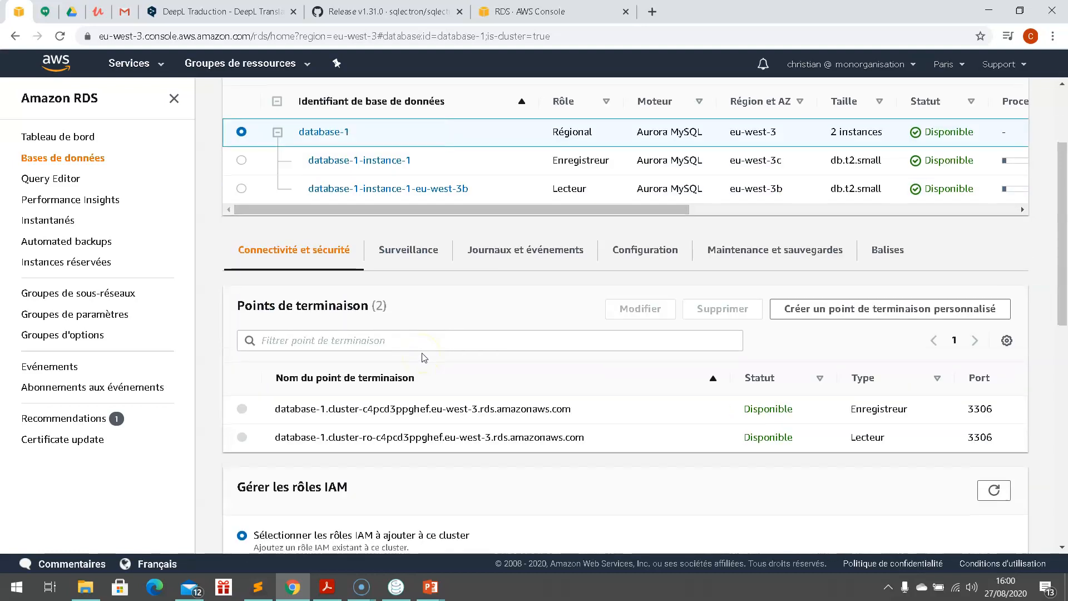
pyautogui.scroll(2, 424, 358)
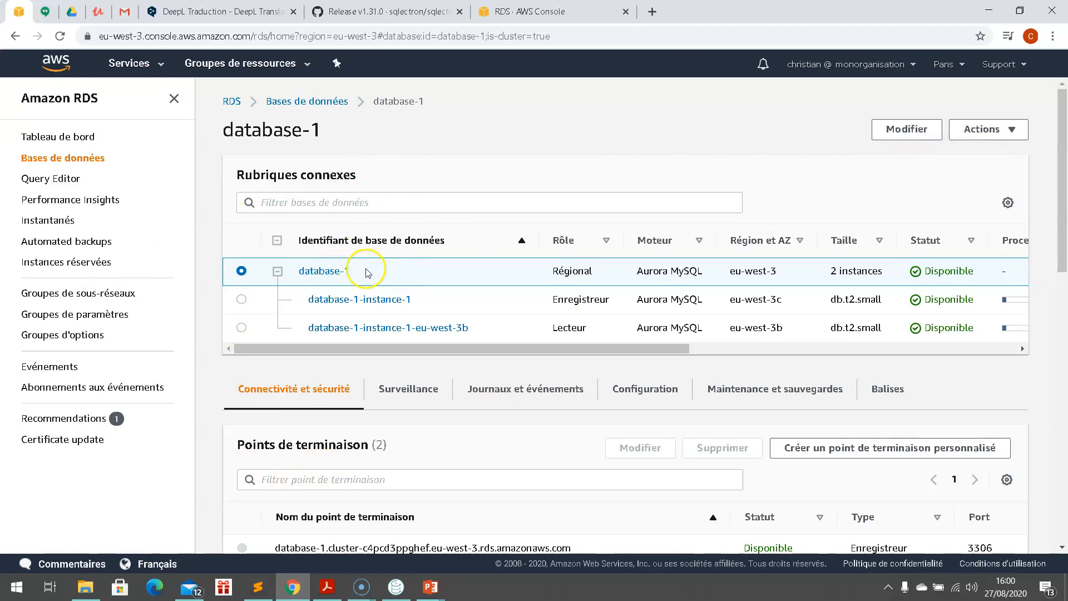
# Step: Delete the writer instance database-1-instance-1, confirming with the phrase "delete me"
pyautogui.click(241, 300)
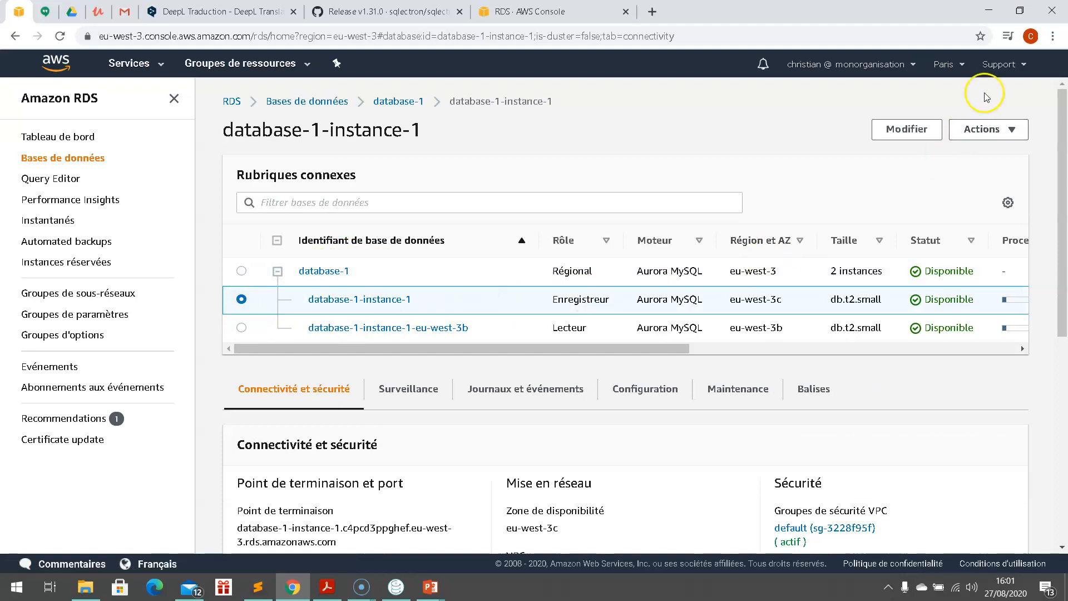
pyautogui.click(1021, 136)
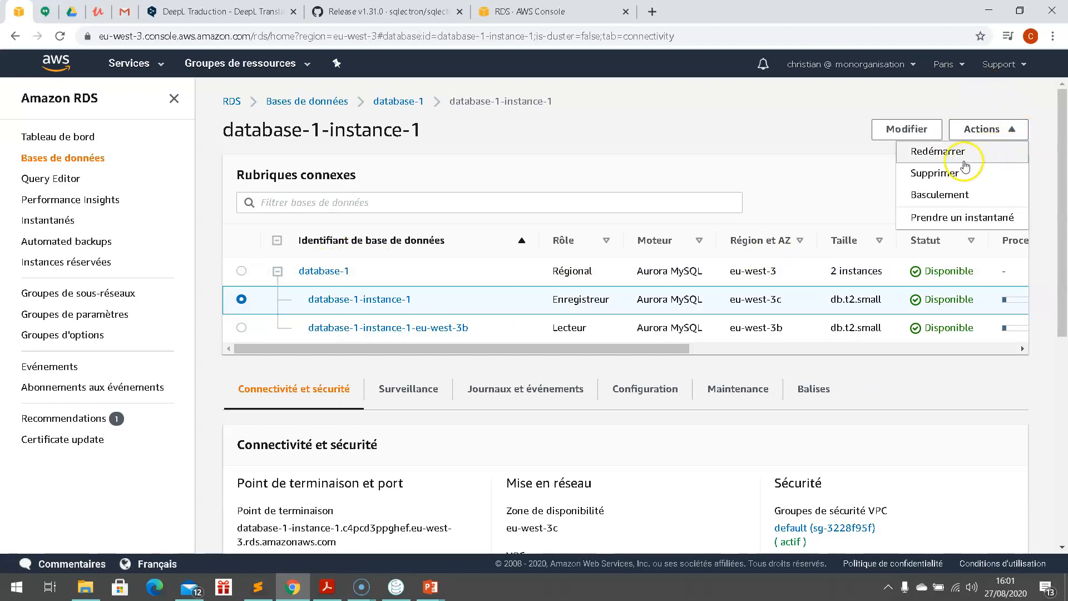
pyautogui.click(934, 173)
pyautogui.click(434, 219)
pyautogui.click(413, 201)
pyautogui.moveTo(413, 200); pyautogui.dragTo(448, 201)
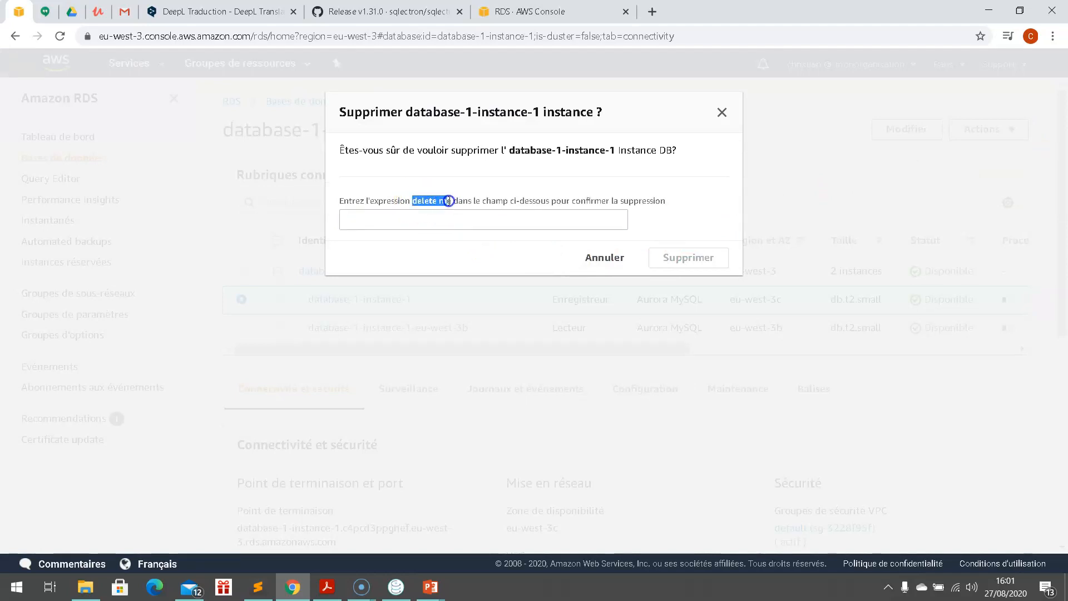
pyautogui.click(428, 223)
pyautogui.write('delete me')
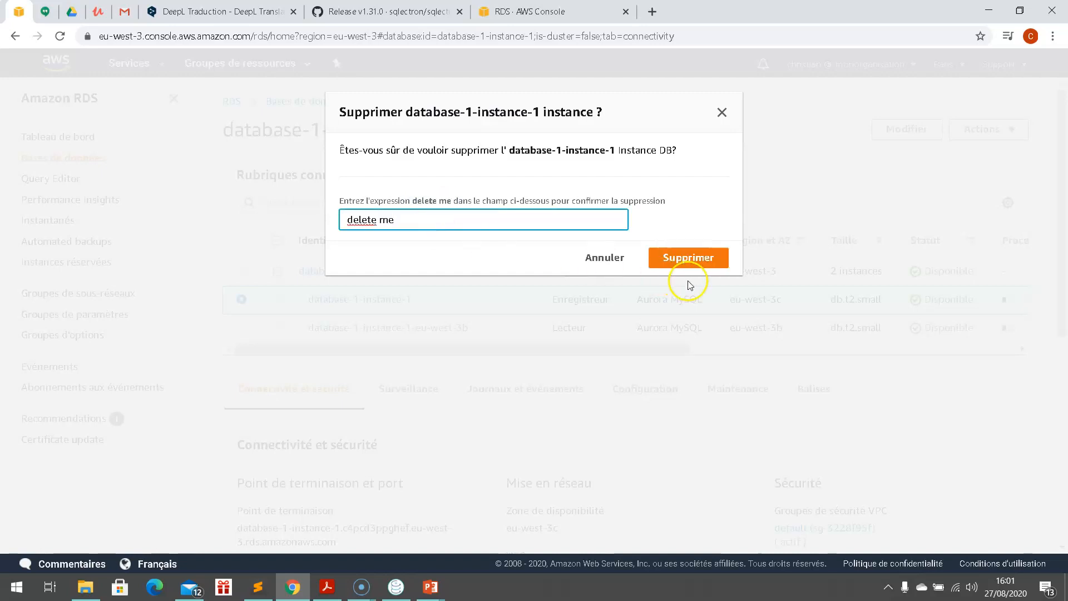
pyautogui.click(712, 259)
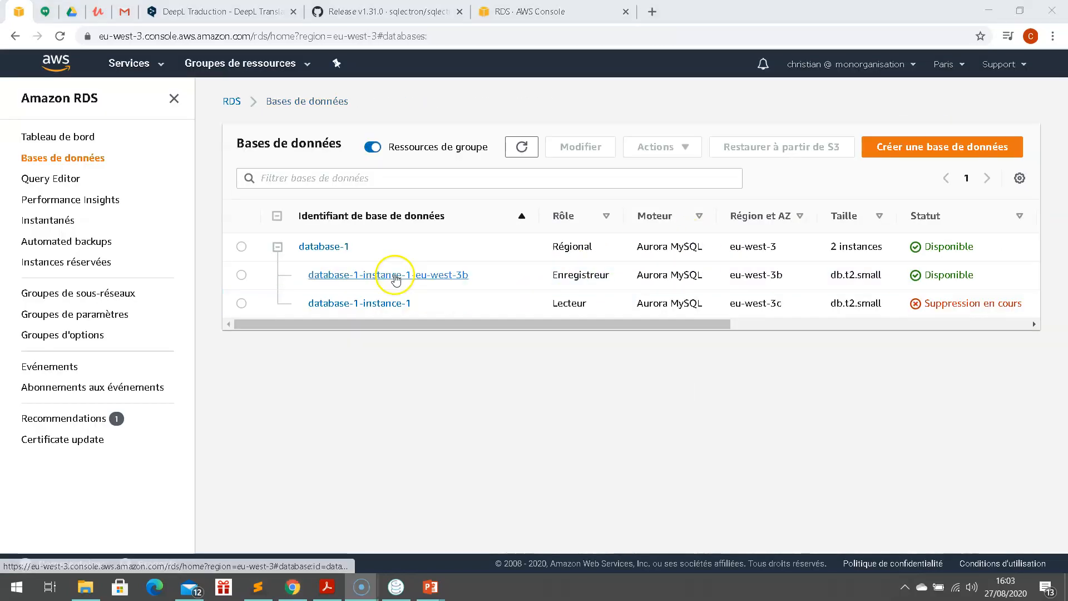
# Step: Try to delete the remaining instance database-1-instance-1-eu-west-3b and dismiss the dialog
pyautogui.click(415, 276)
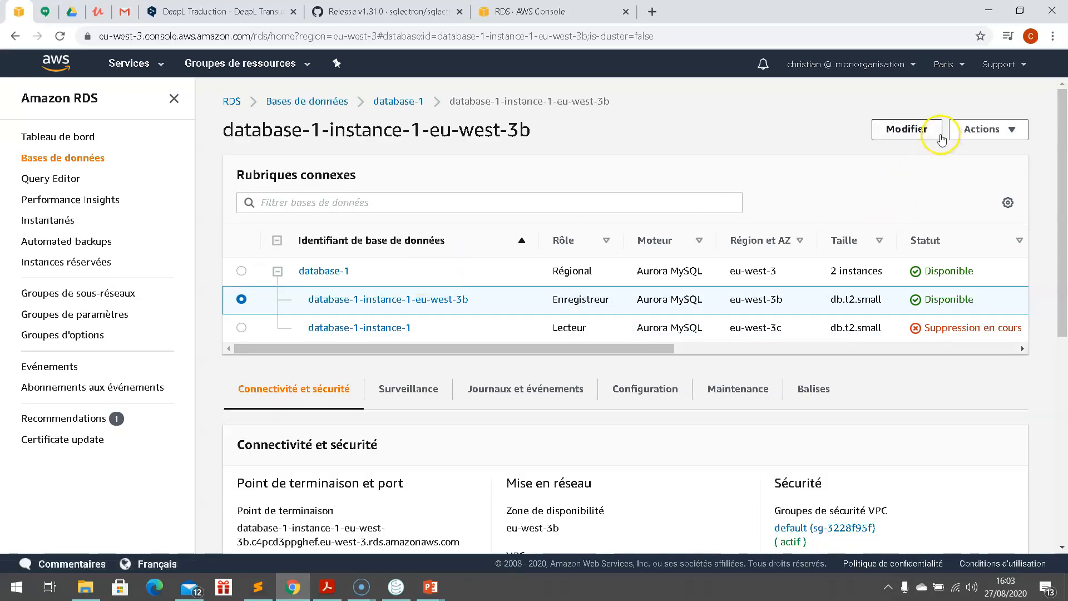
pyautogui.click(1017, 132)
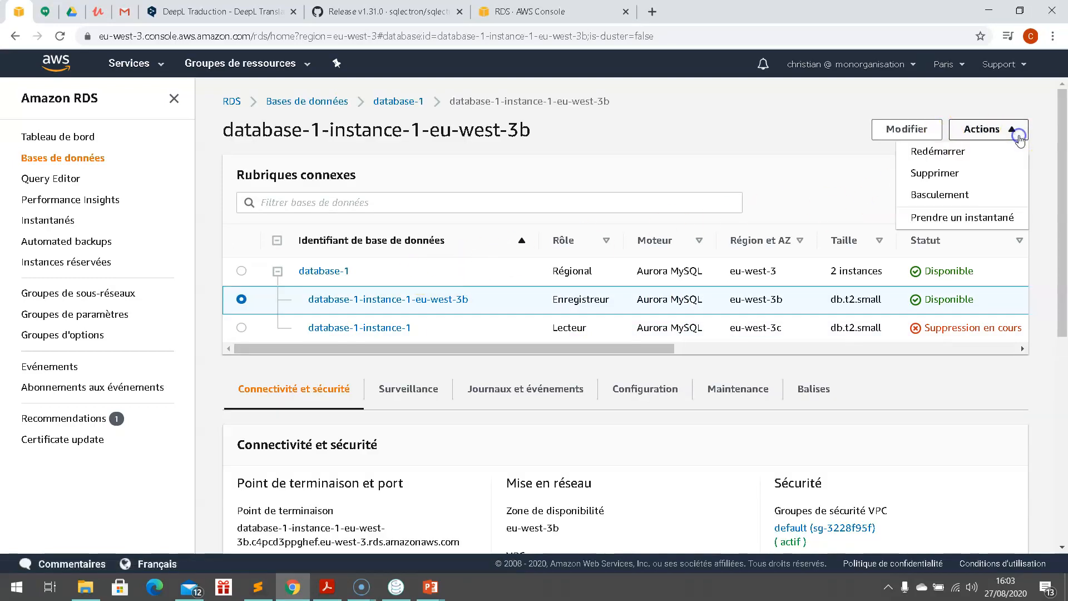
pyautogui.click(944, 177)
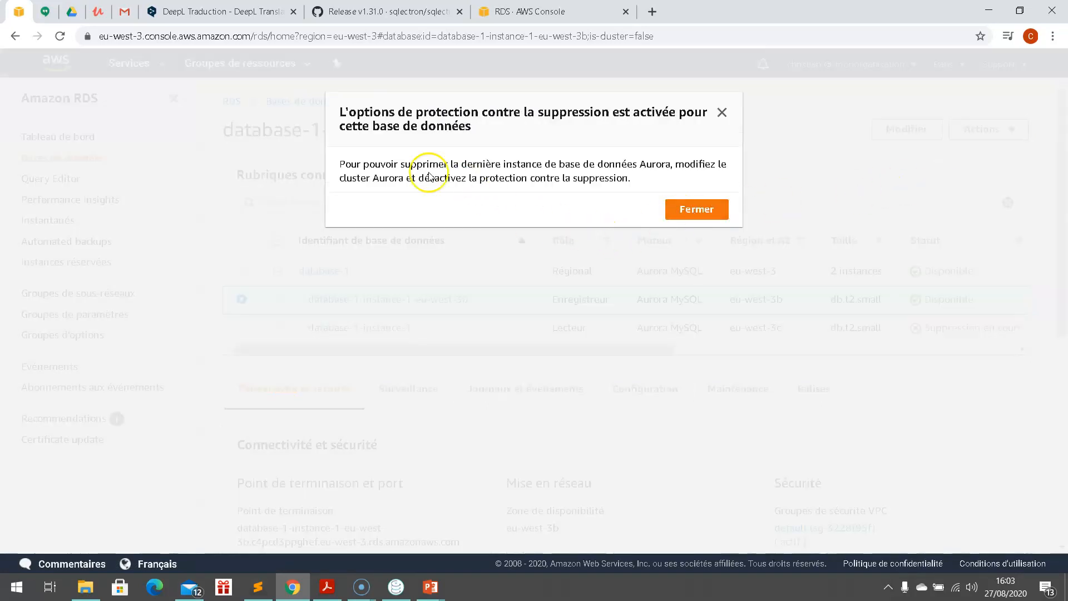
pyautogui.click(695, 218)
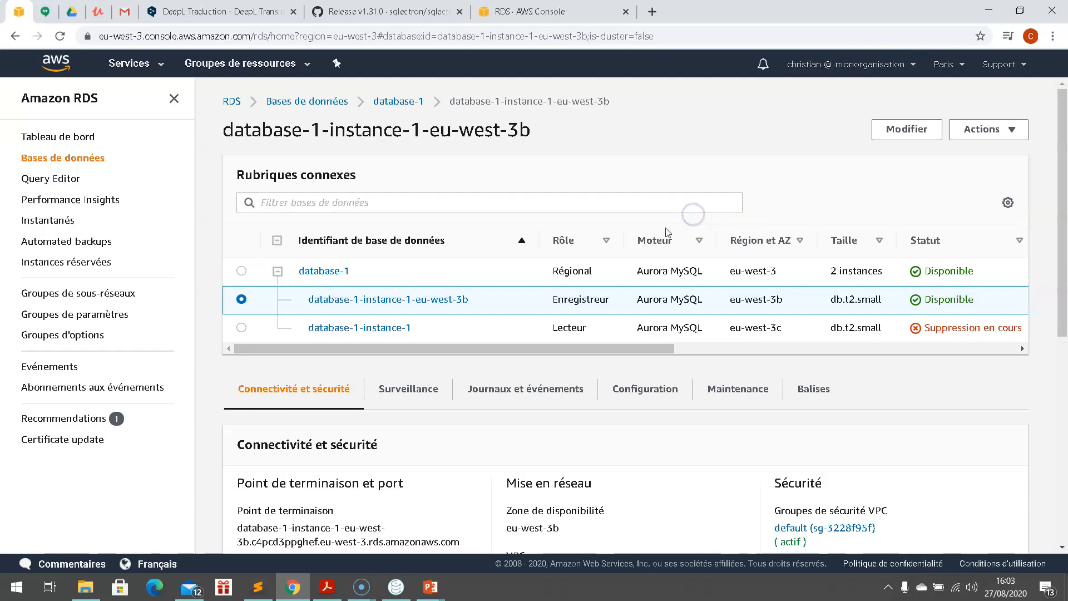
# Step: Disable deletion protection on the database-1 cluster and apply the modification immediately
pyautogui.click(330, 271)
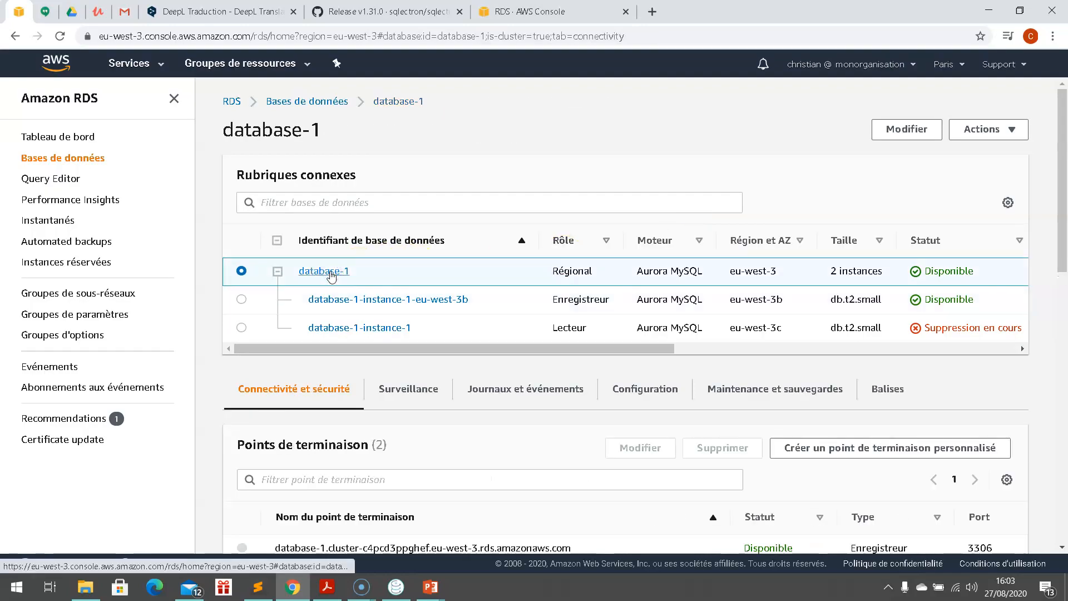
pyautogui.click(936, 134)
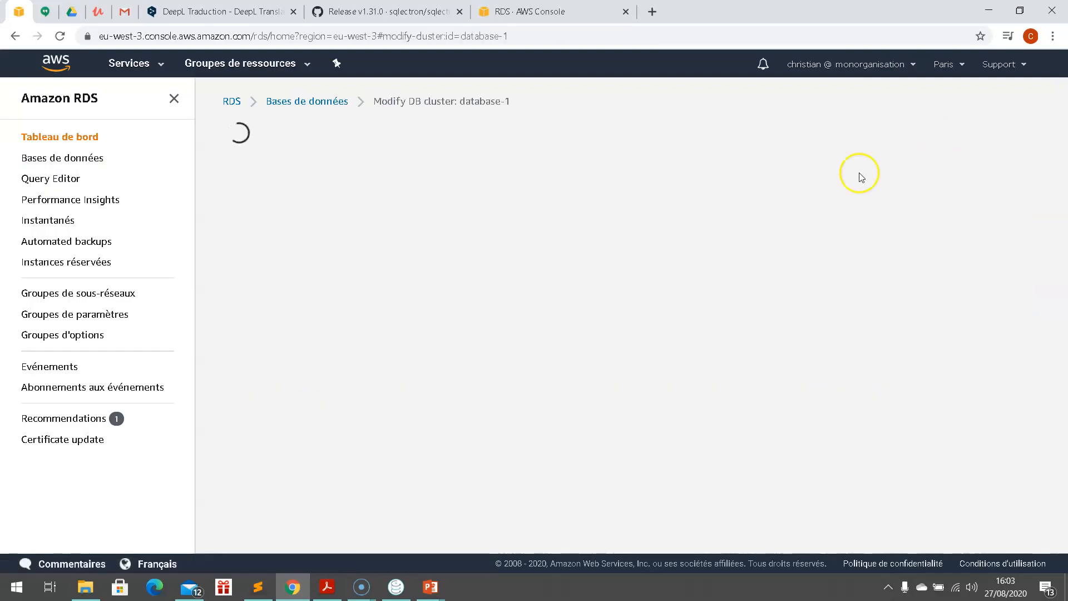
pyautogui.scroll(-20, 362, 342)
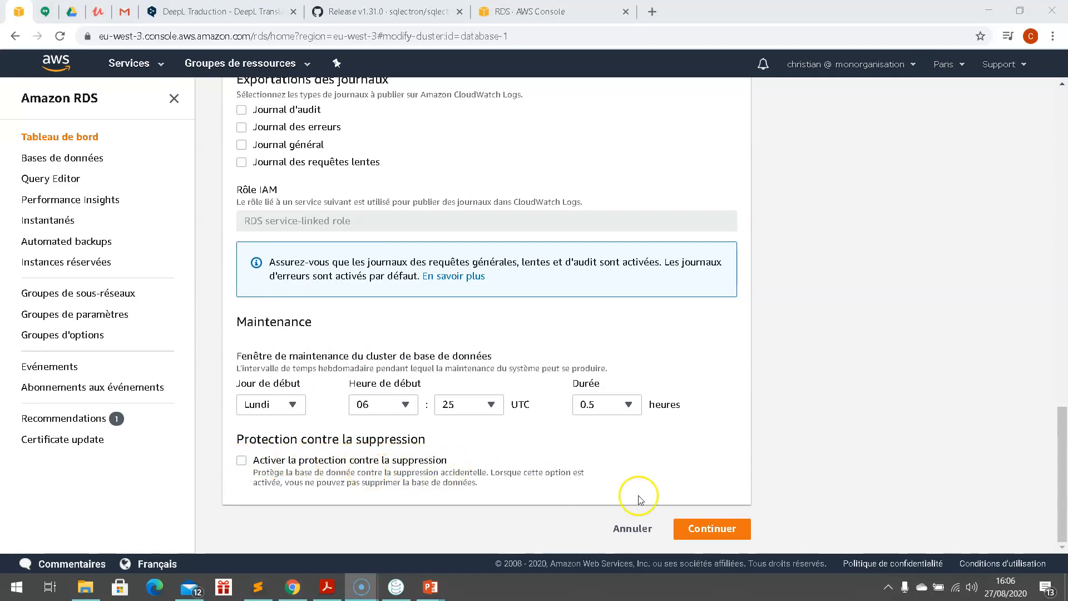
pyautogui.click(731, 531)
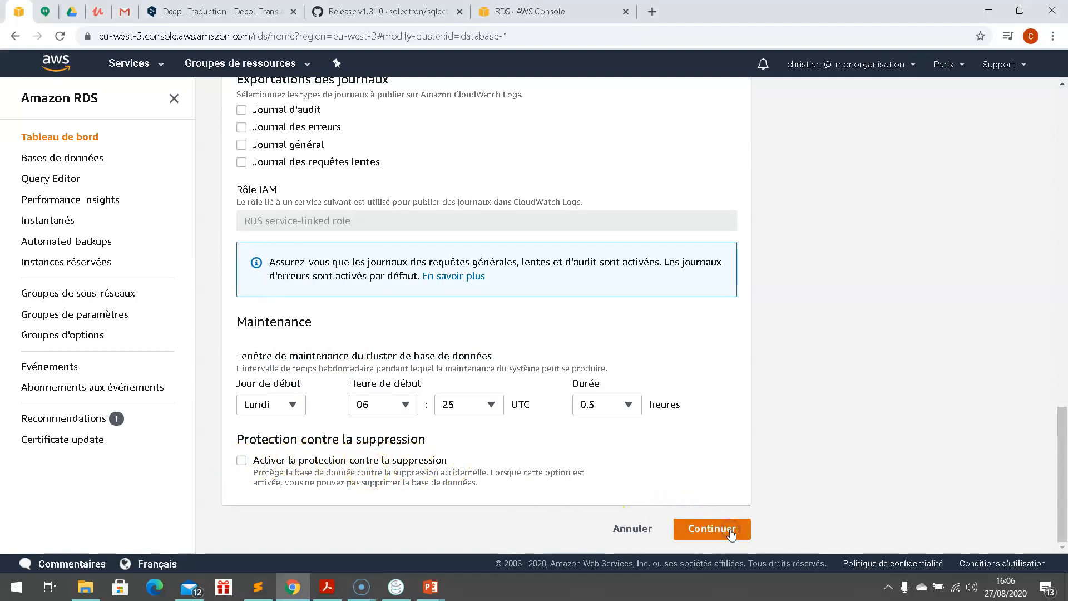
pyautogui.scroll(-2, 628, 504)
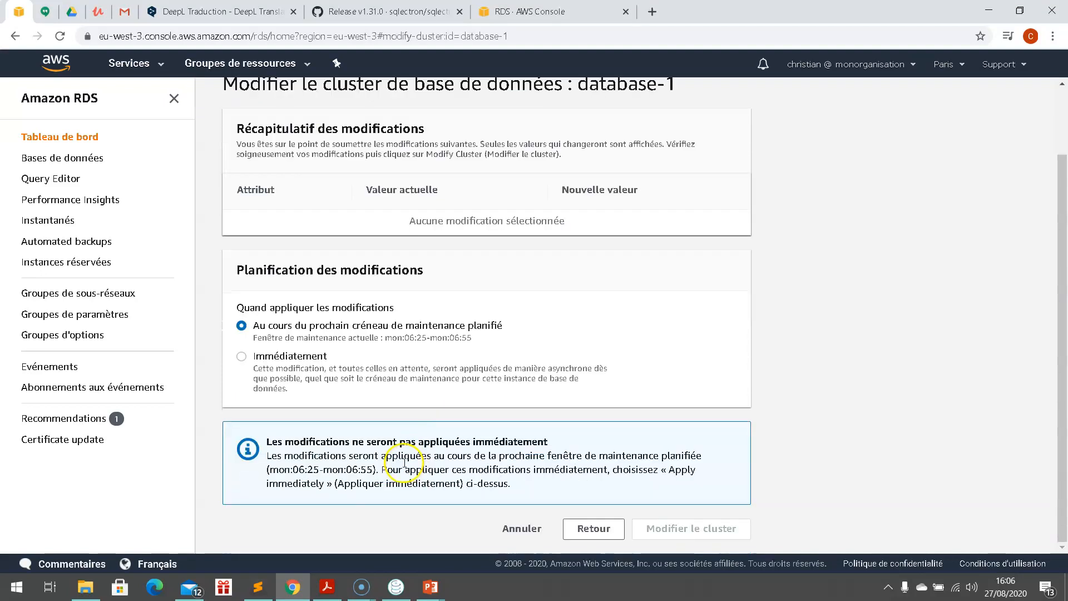
pyautogui.click(242, 358)
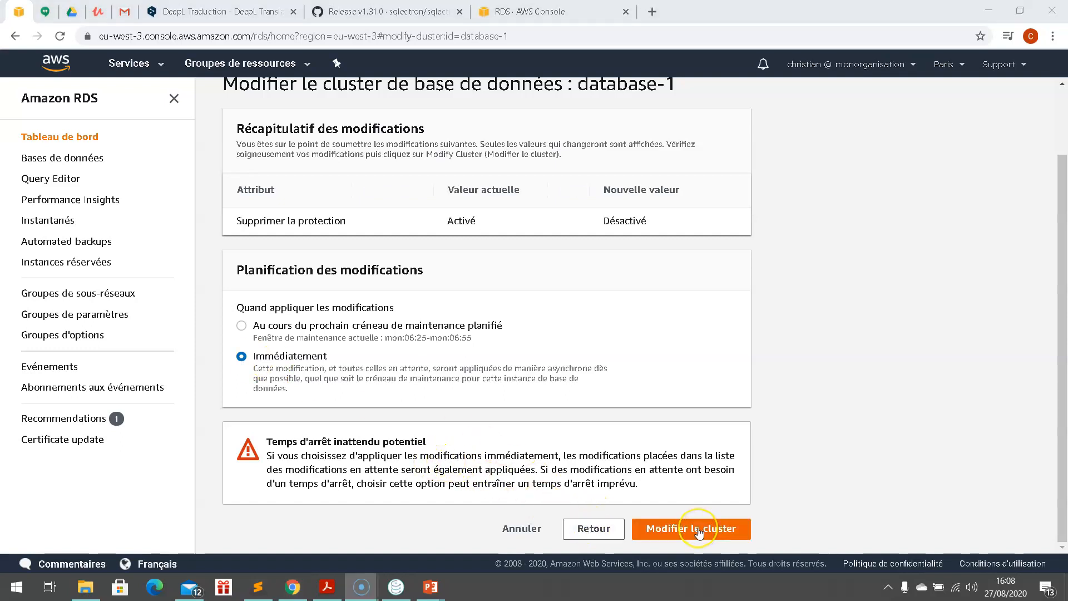
pyautogui.click(699, 534)
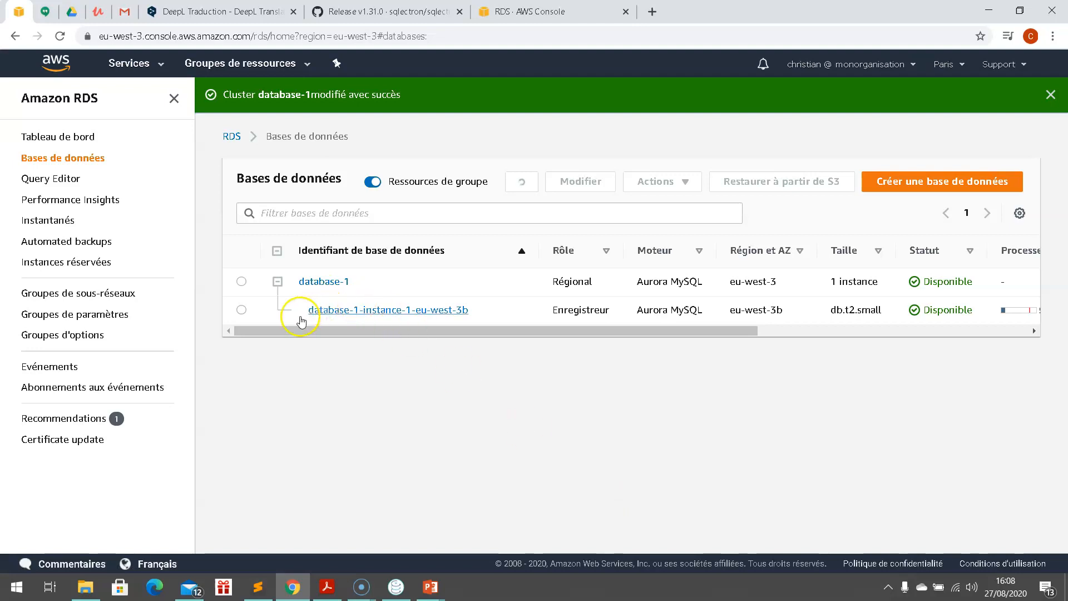
# Step: Delete database-1-instance-1-eu-west-3b without a final snapshot, acknowledging the loss of automated backups and confirming with "delete me"
pyautogui.click(424, 312)
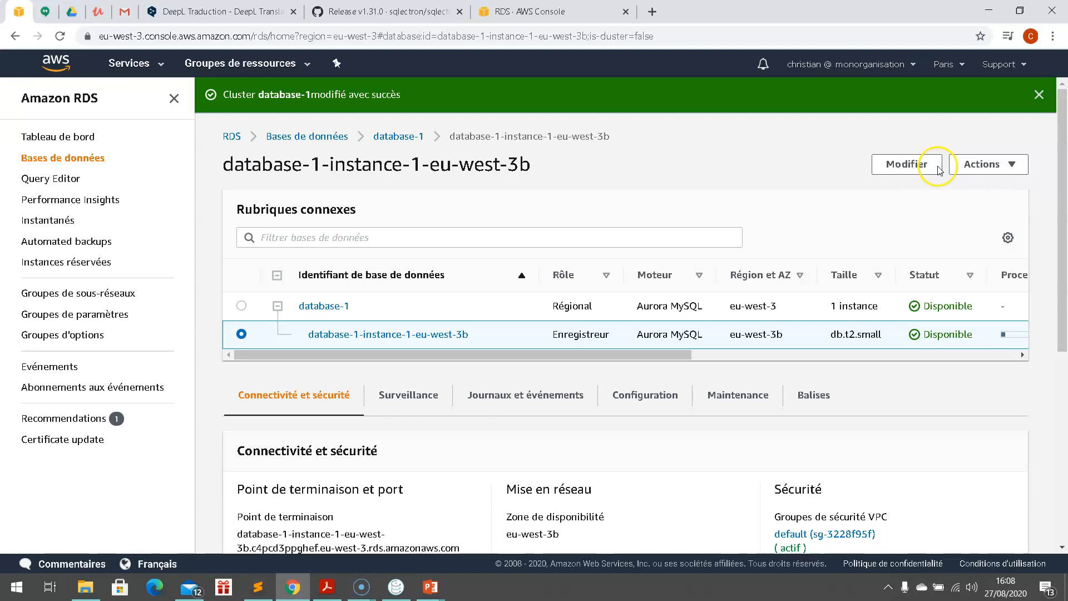
pyautogui.click(971, 169)
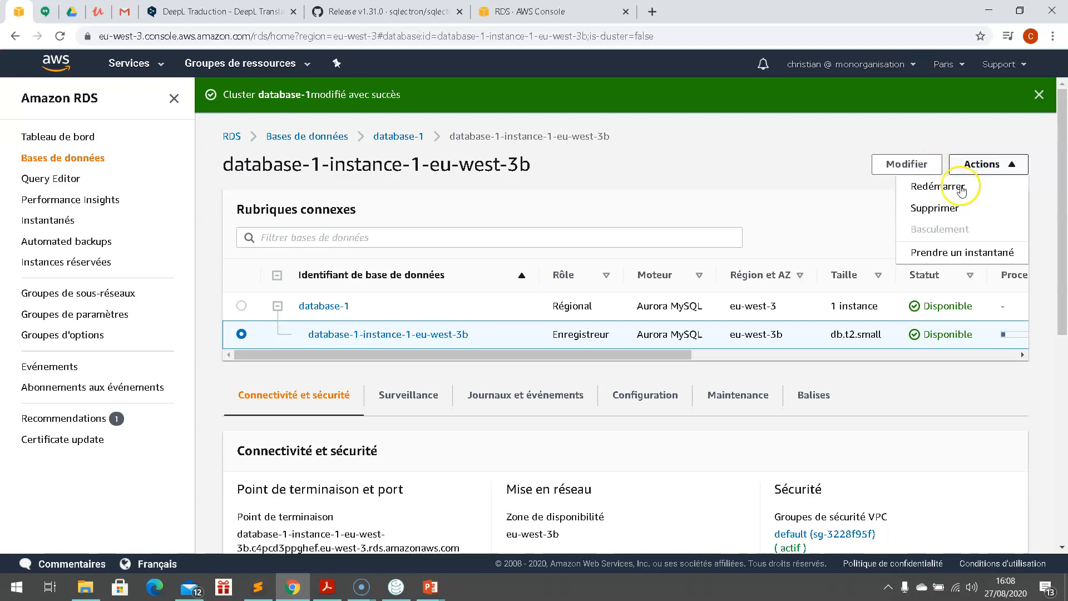
pyautogui.click(940, 209)
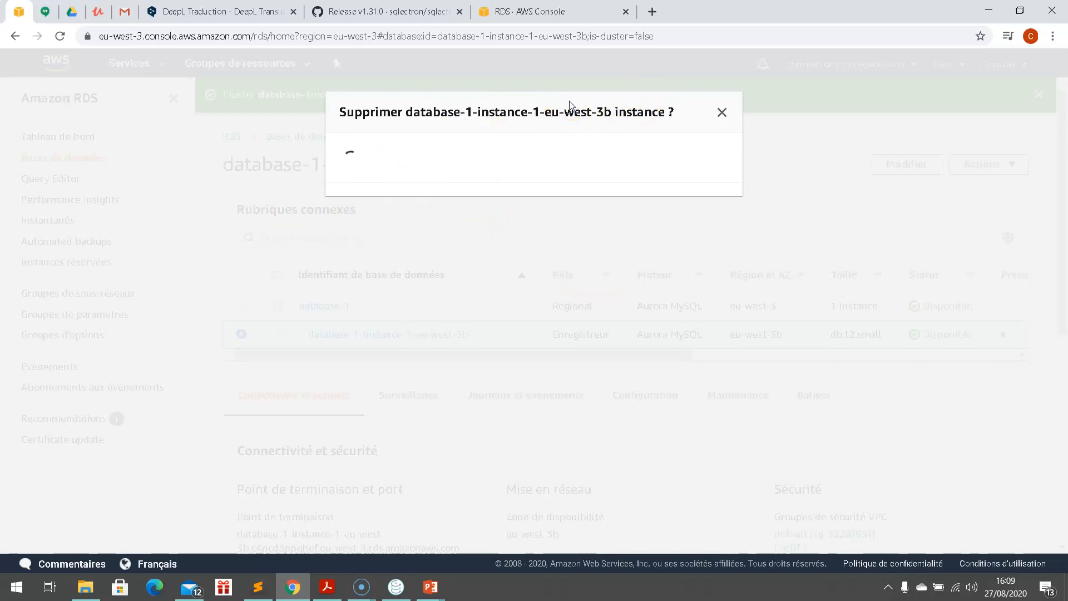
pyautogui.click(427, 336)
pyautogui.write('delete me')
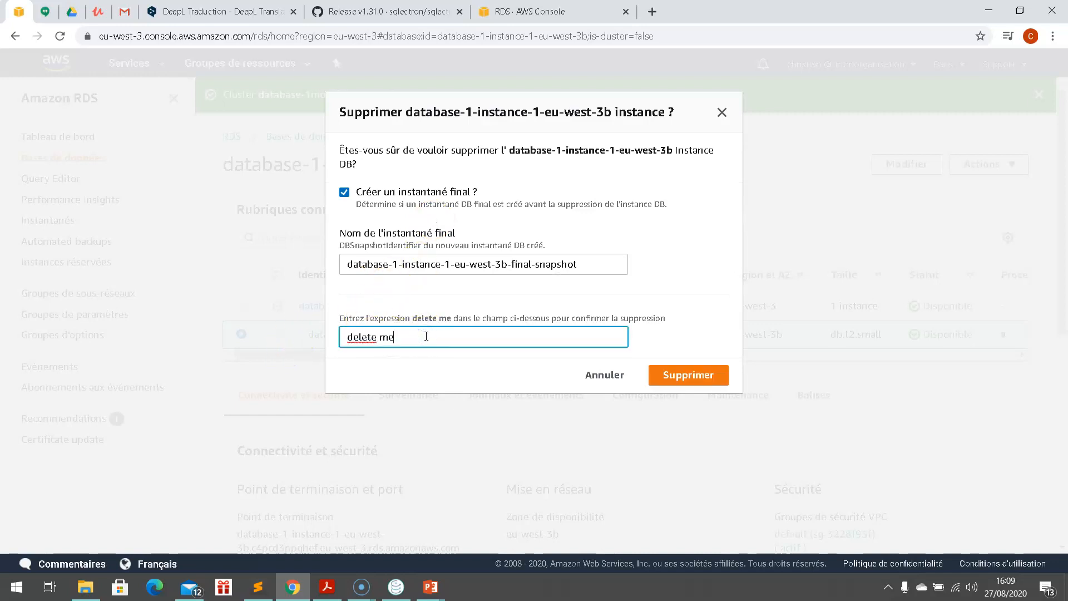
pyautogui.click(343, 193)
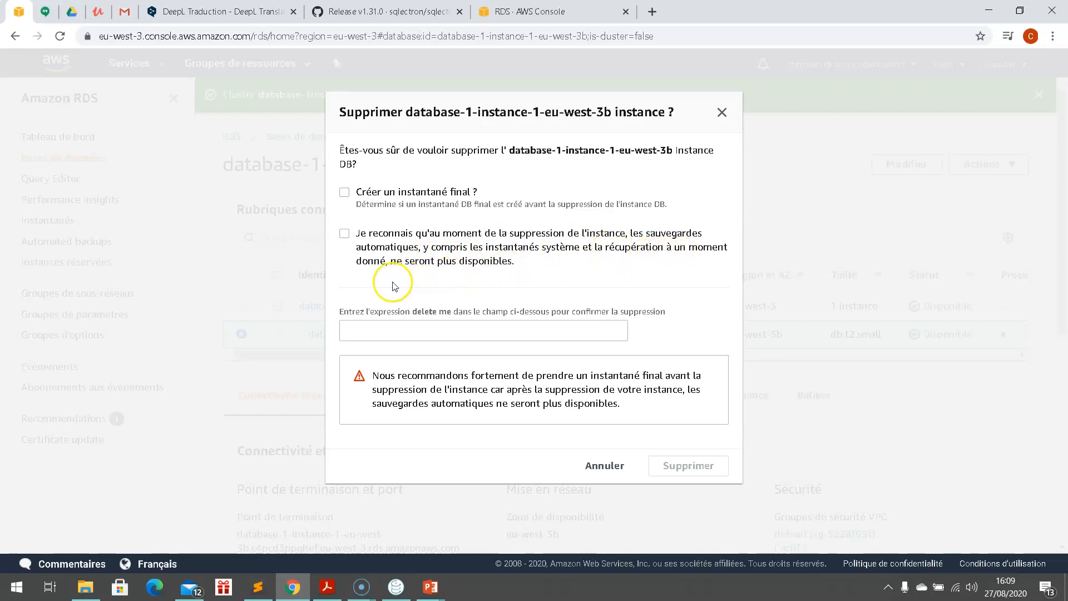
pyautogui.click(380, 326)
pyautogui.click(417, 331)
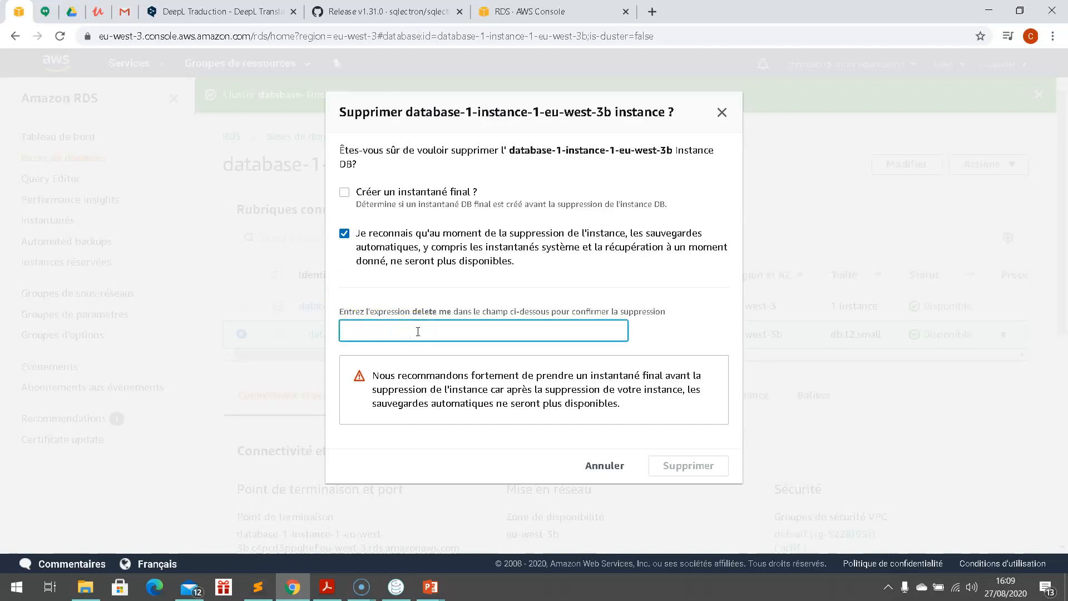
pyautogui.write('delete me')
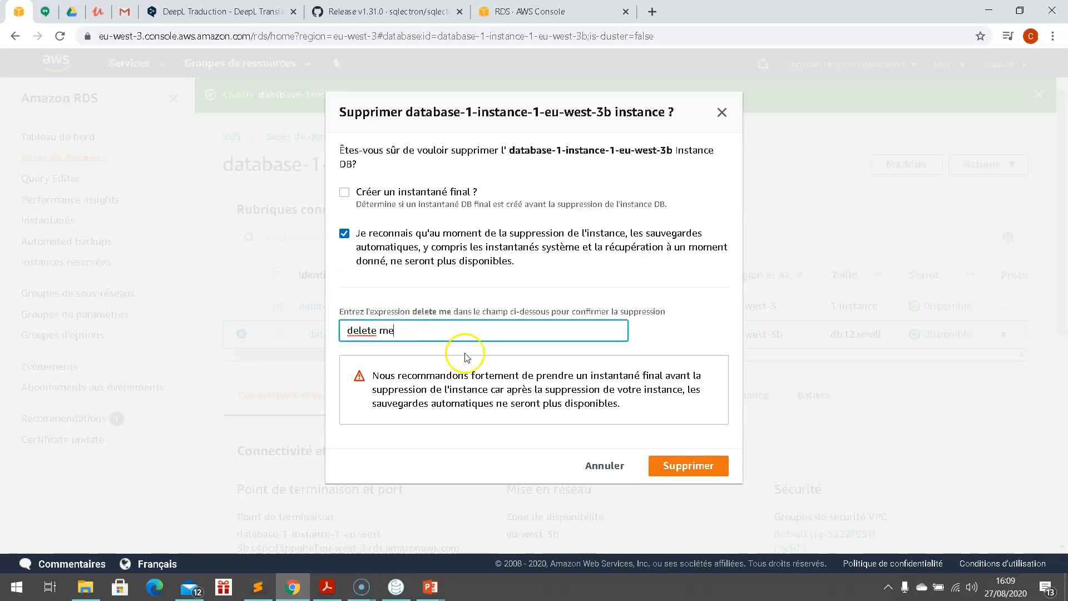
pyautogui.click(683, 467)
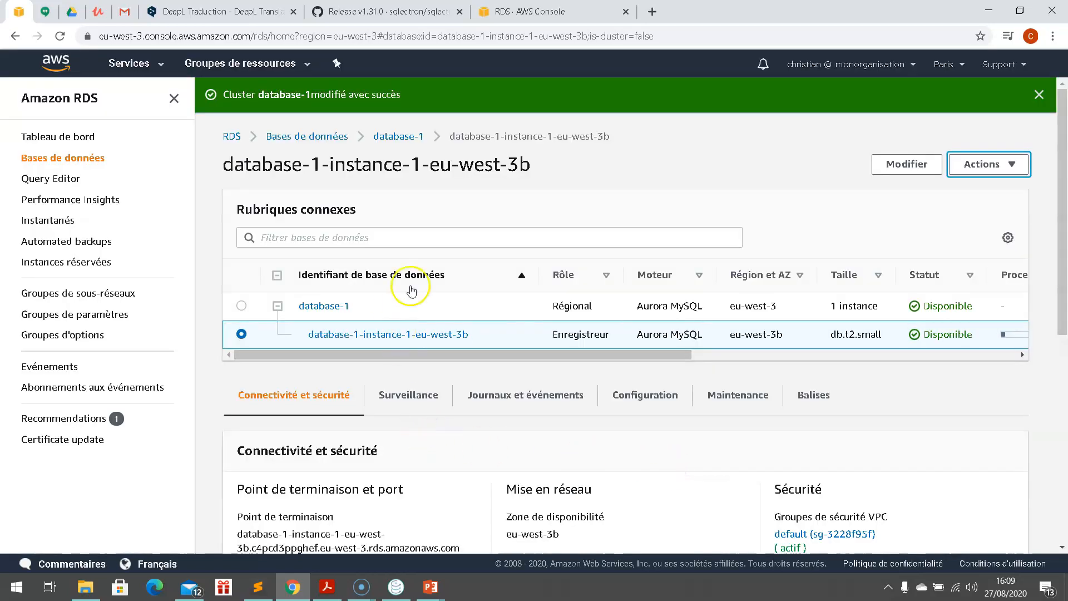
# Step: Check the deletion status of the database-1 cluster and its instance, then refresh the database list
pyautogui.click(322, 307)
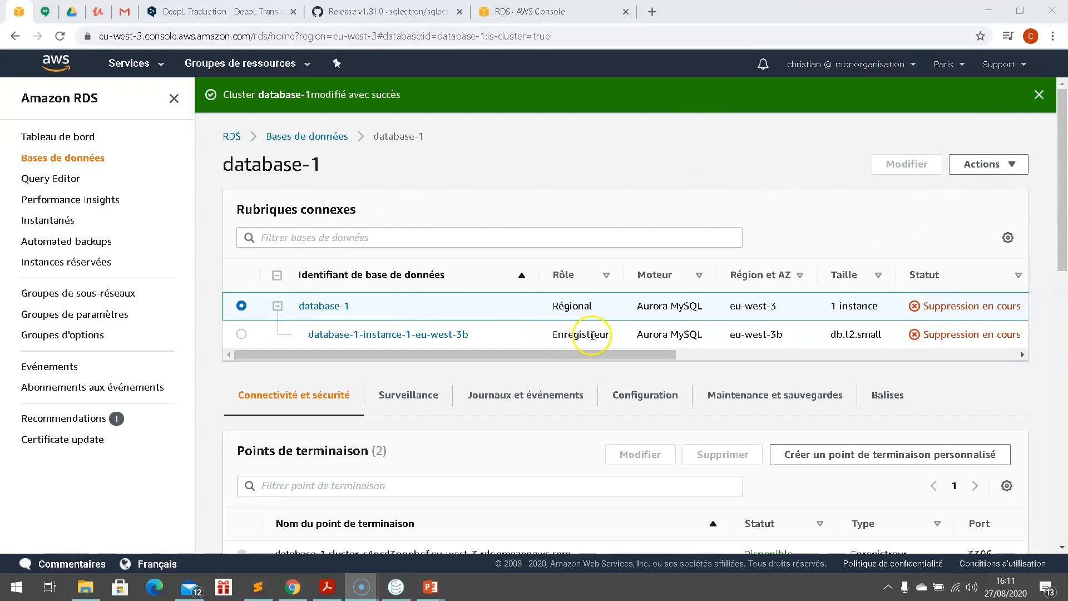
pyautogui.click(301, 136)
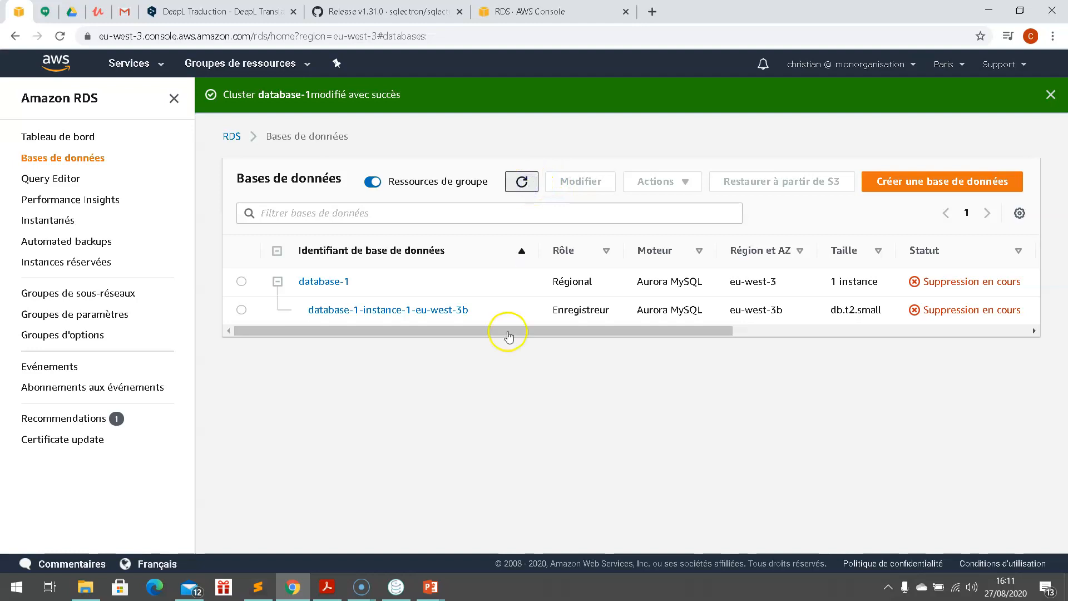
pyautogui.click(530, 189)
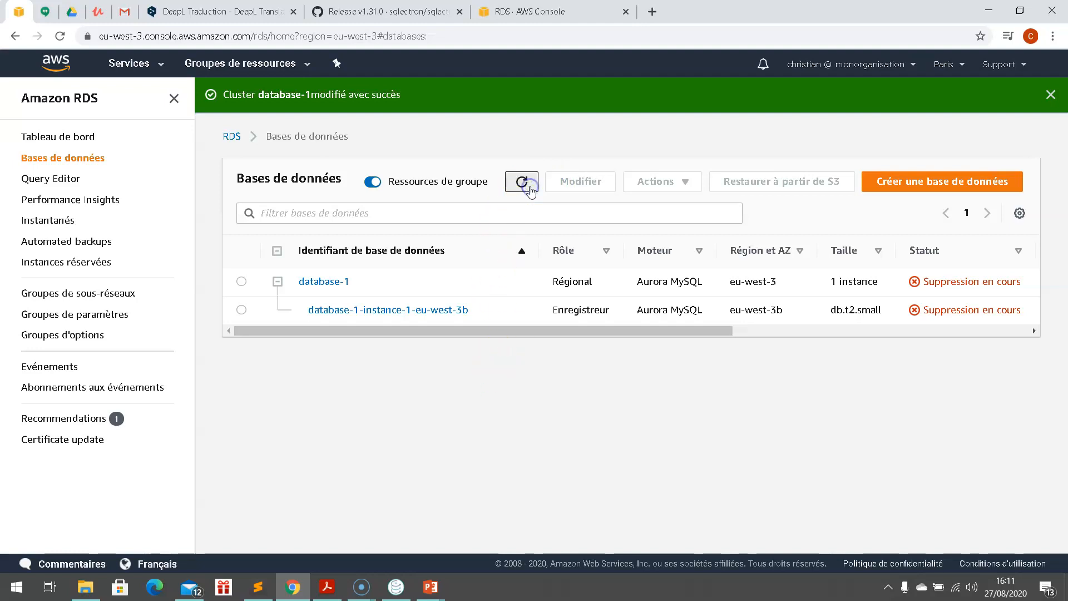